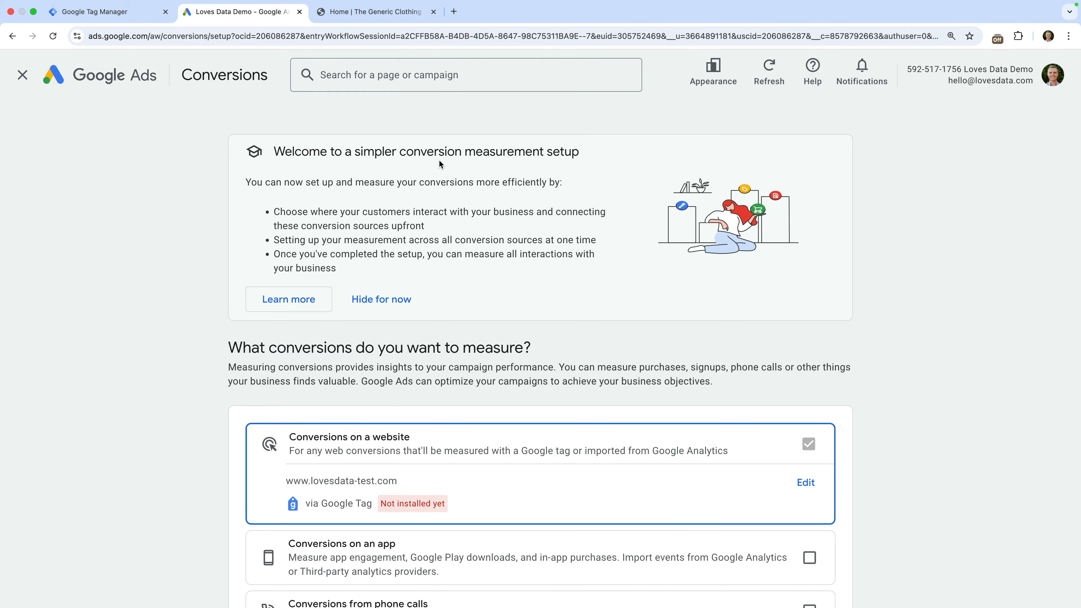
{"action": "scroll", "coordinate": [439, 161], "scroll_direction": "down", "scroll_amount": 4}
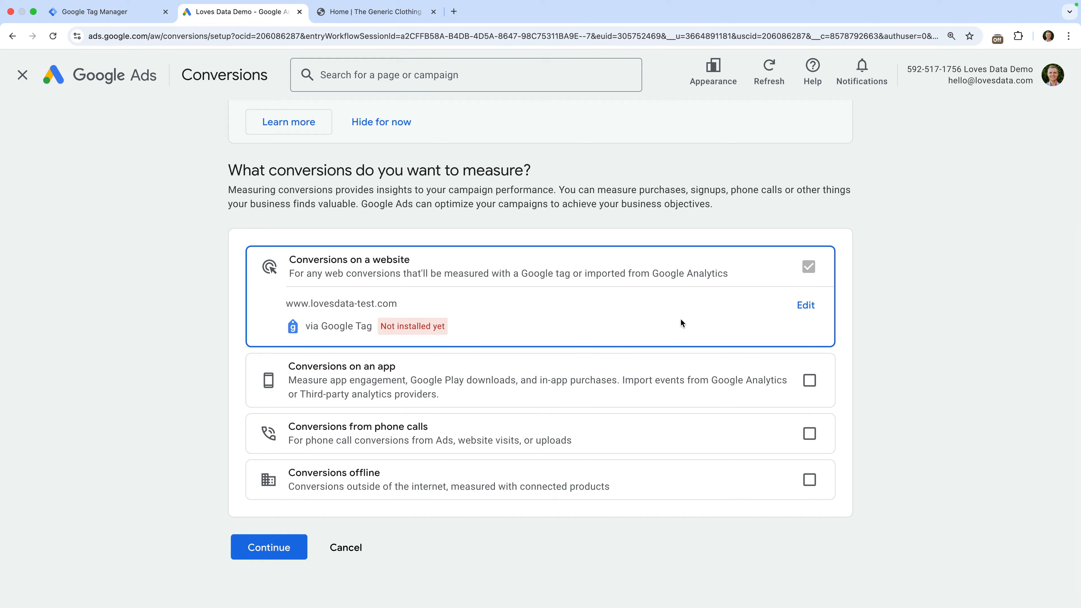
{"action": "left_click", "coordinate": [806, 305]}
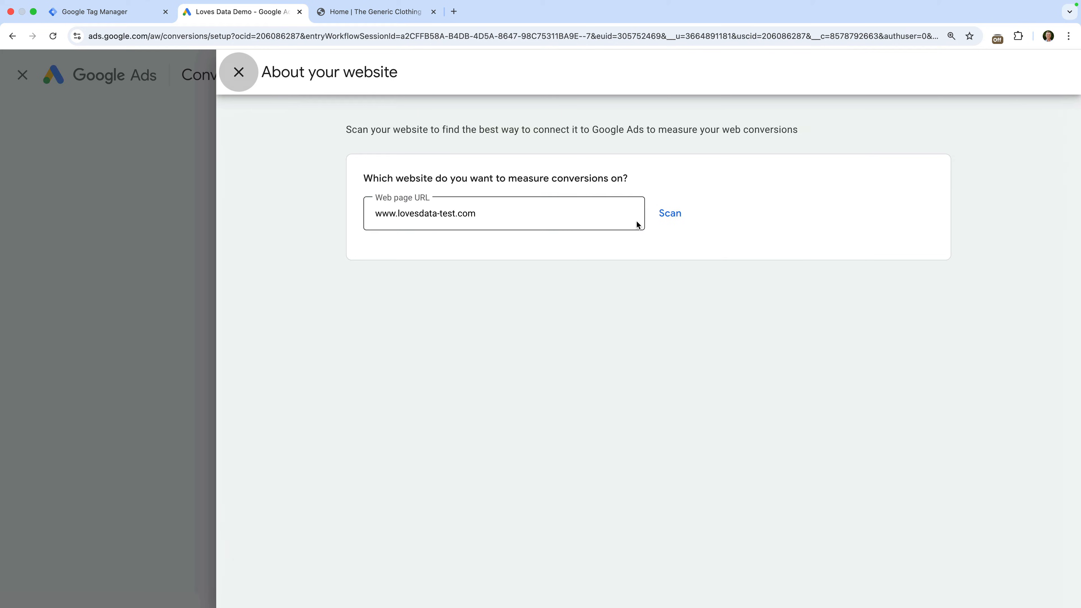
{"action": "left_click", "coordinate": [671, 217]}
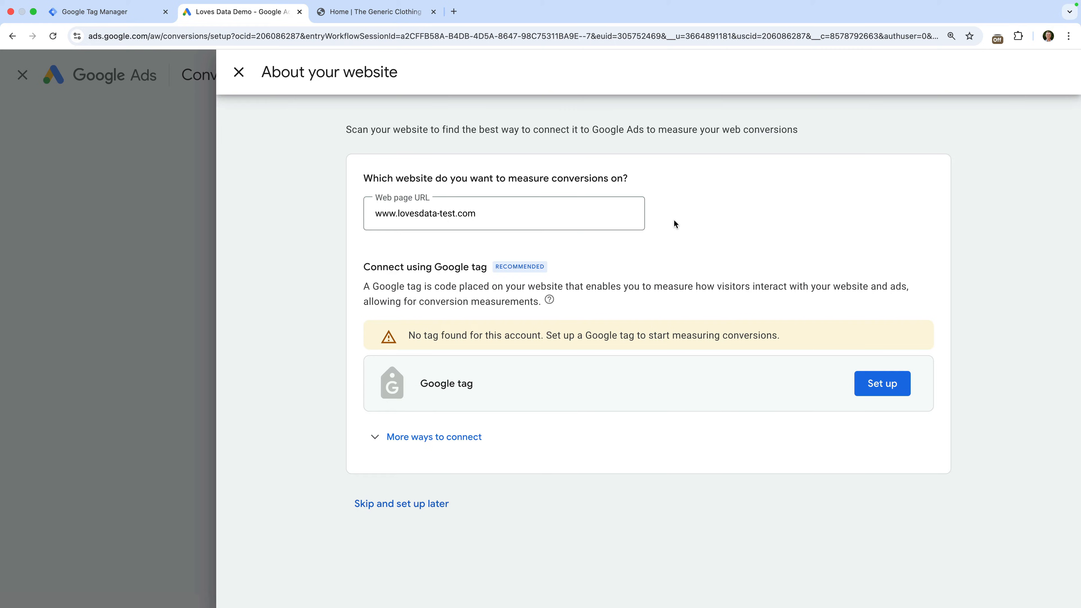
{"action": "left_click", "coordinate": [869, 388]}
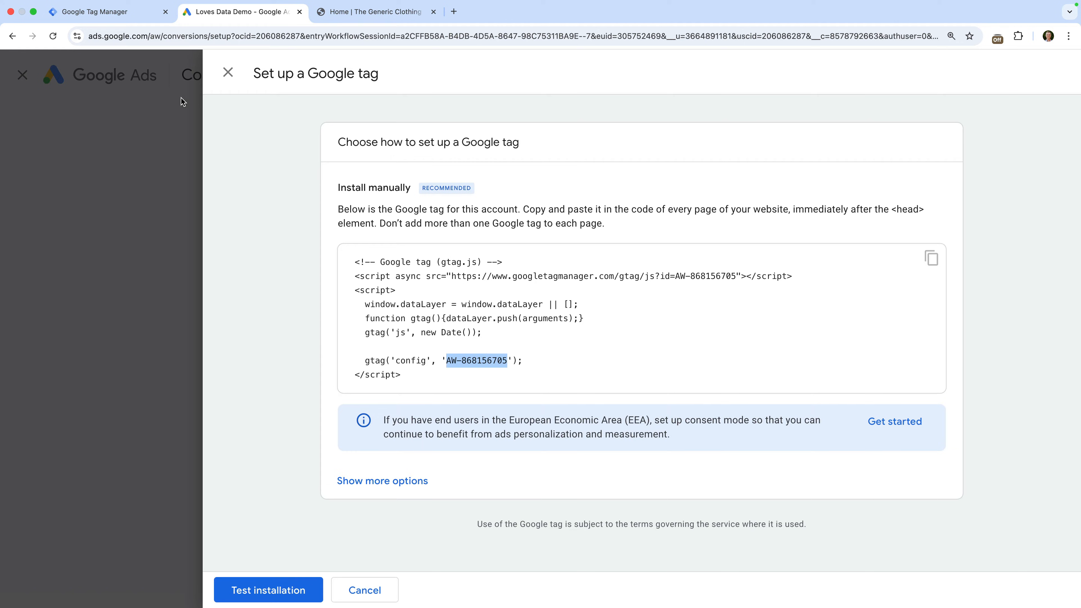
- Switch to Google Tag Manager and create a tag named "Google Tag | Google Ads" with the Google Tag type
{"action": "left_click", "coordinate": [133, 16]}
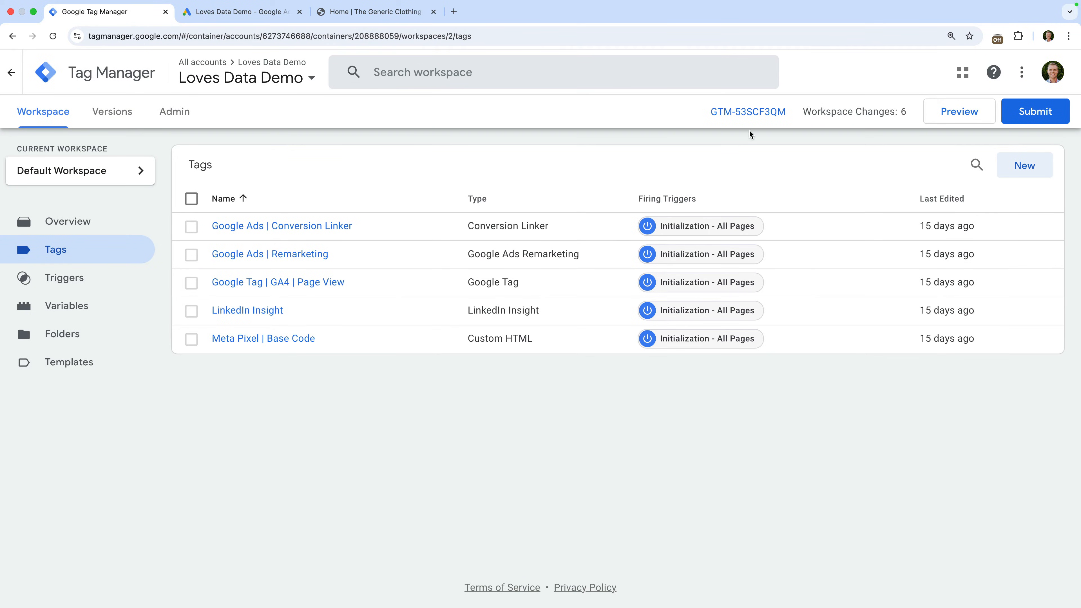
{"action": "left_click", "coordinate": [1020, 168]}
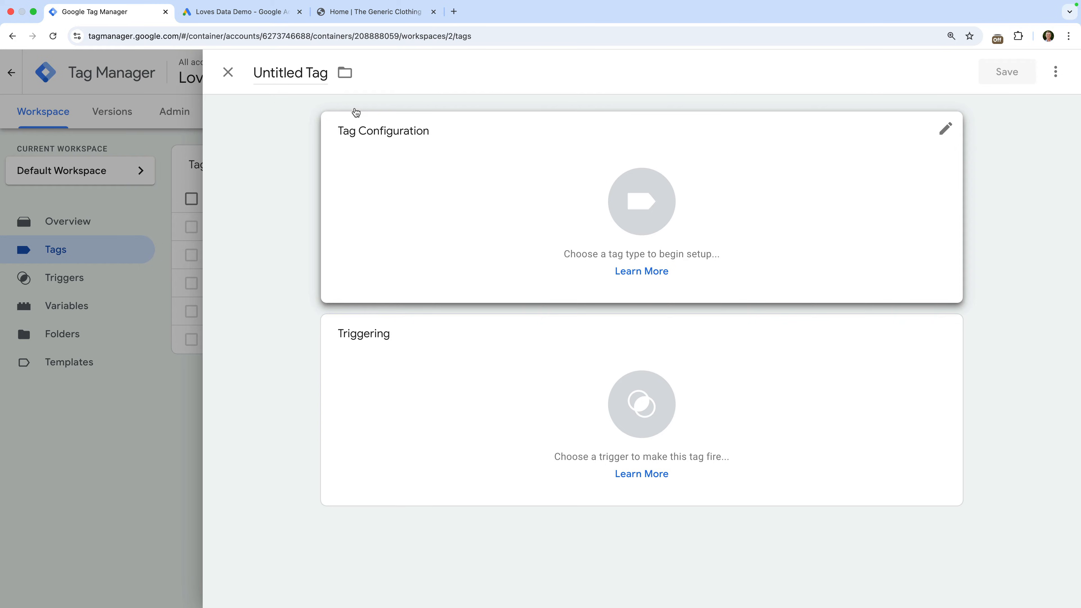
{"action": "left_click", "coordinate": [278, 72]}
{"action": "type", "text": "Goo"}
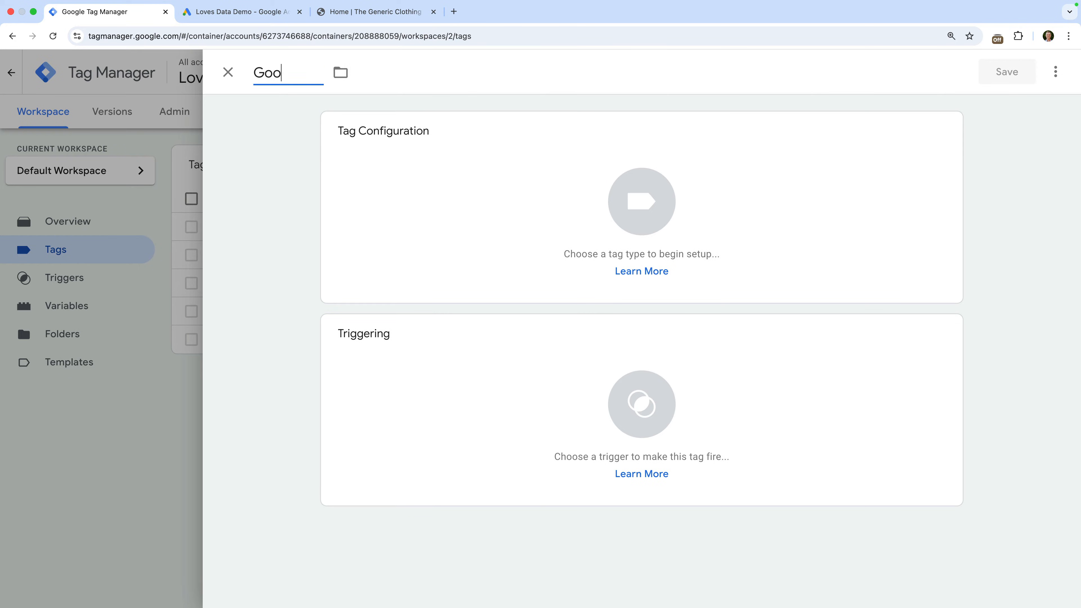
{"action": "type", "text": "gle Tag | Google Ads"}
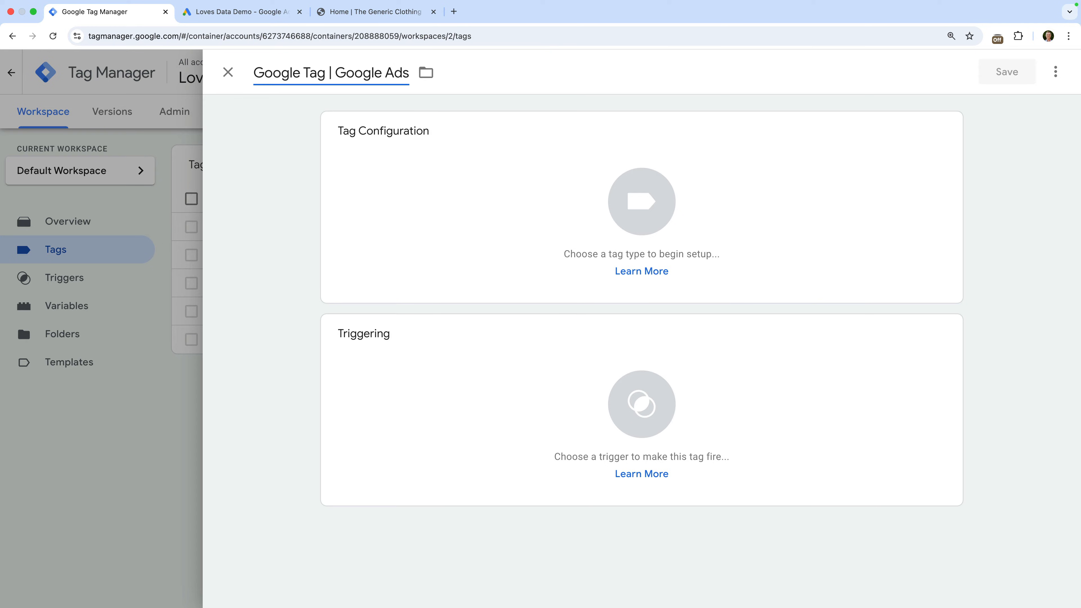
{"action": "left_click", "coordinate": [377, 146]}
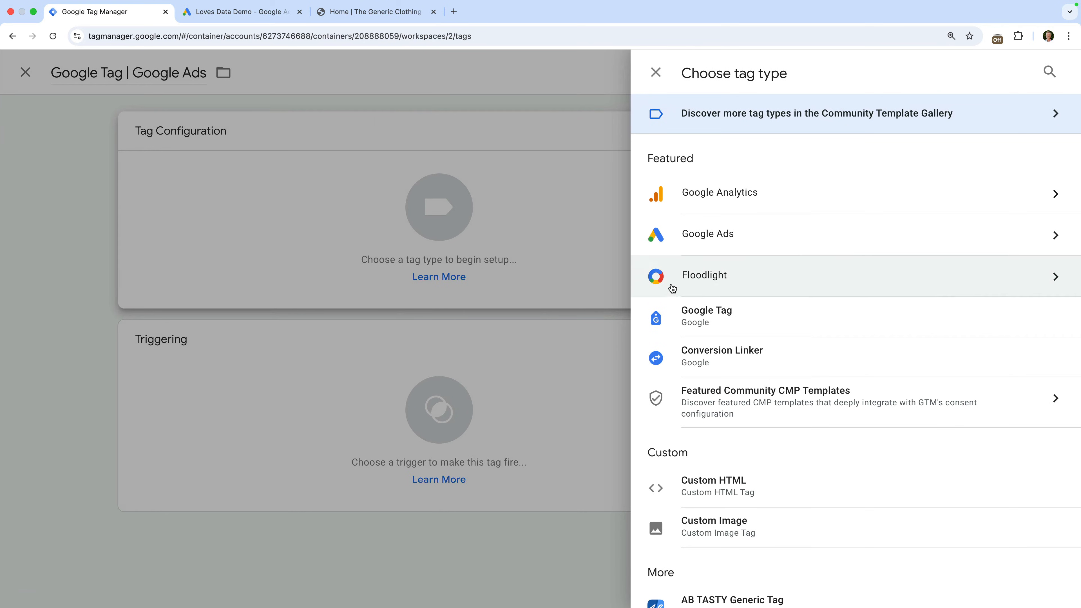
{"action": "left_click", "coordinate": [713, 321]}
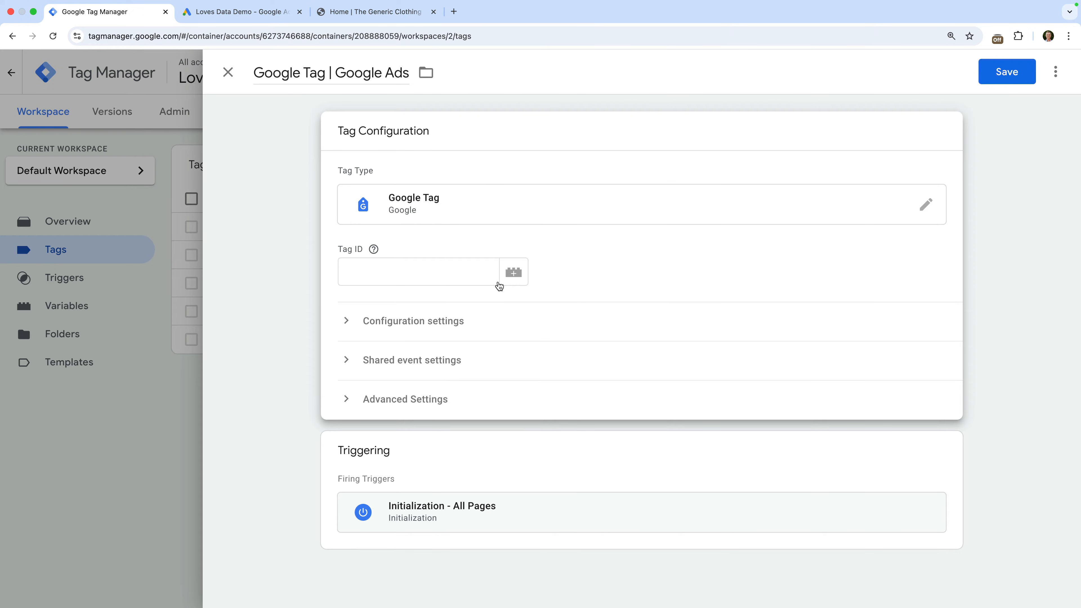
- For the tag's ID, create a new variable named "Google Ads Tag ID" with the Constant type
{"action": "left_click", "coordinate": [466, 273]}
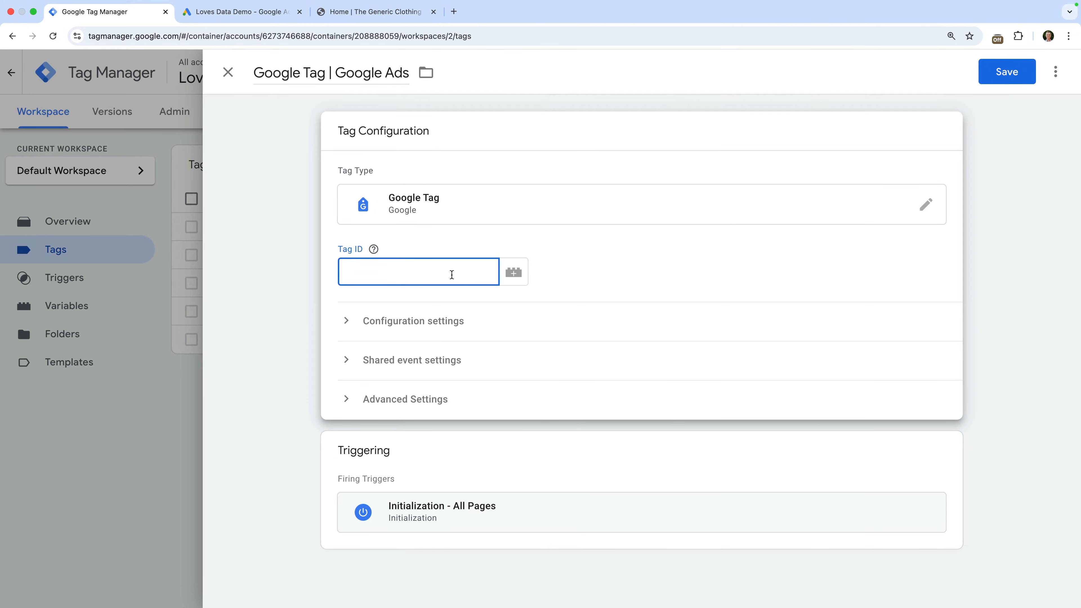
{"action": "type", "text": "{{"}
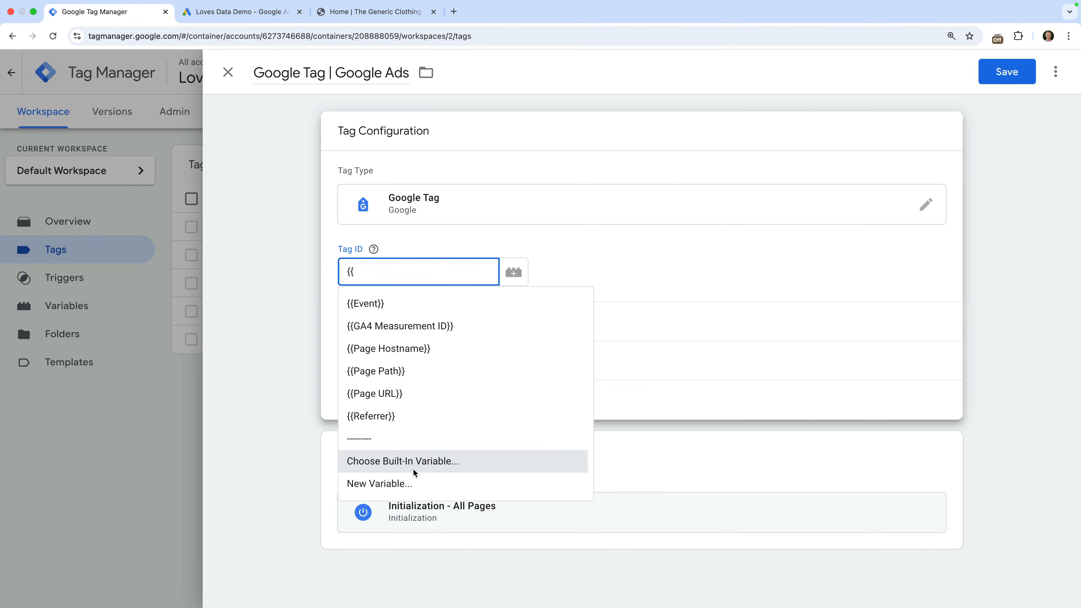
{"action": "left_click", "coordinate": [406, 485]}
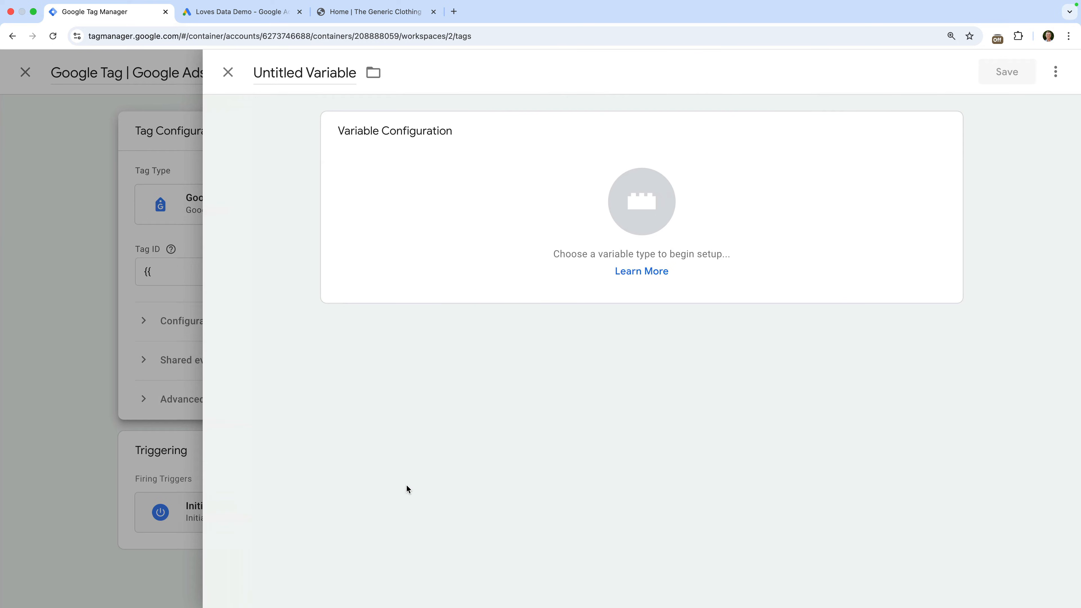
{"action": "left_click", "coordinate": [334, 70]}
{"action": "type", "text": "Google "}
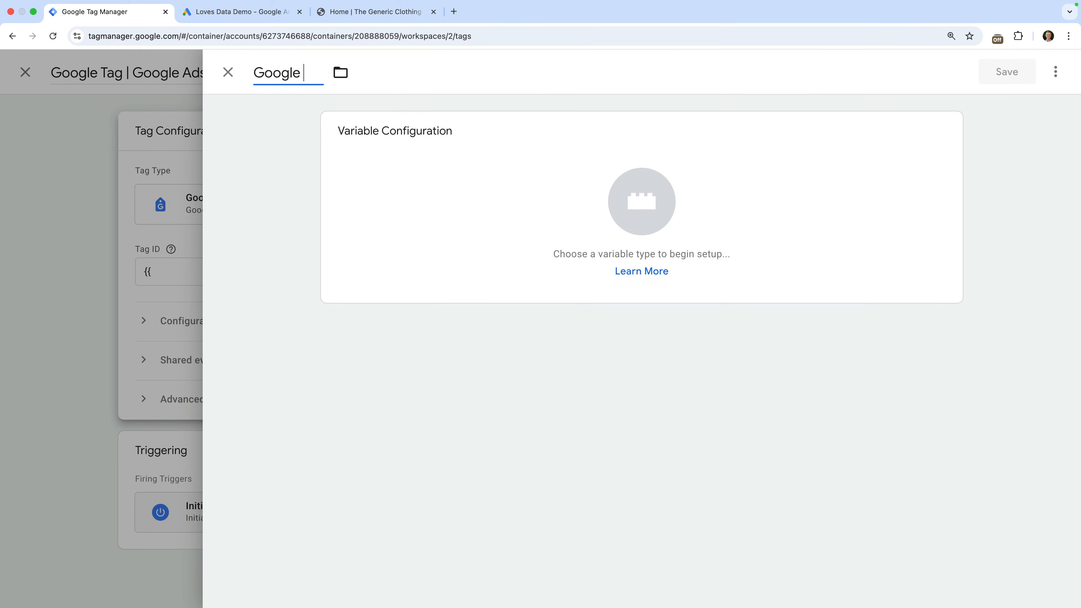
{"action": "type", "text": "Ads Tag ID"}
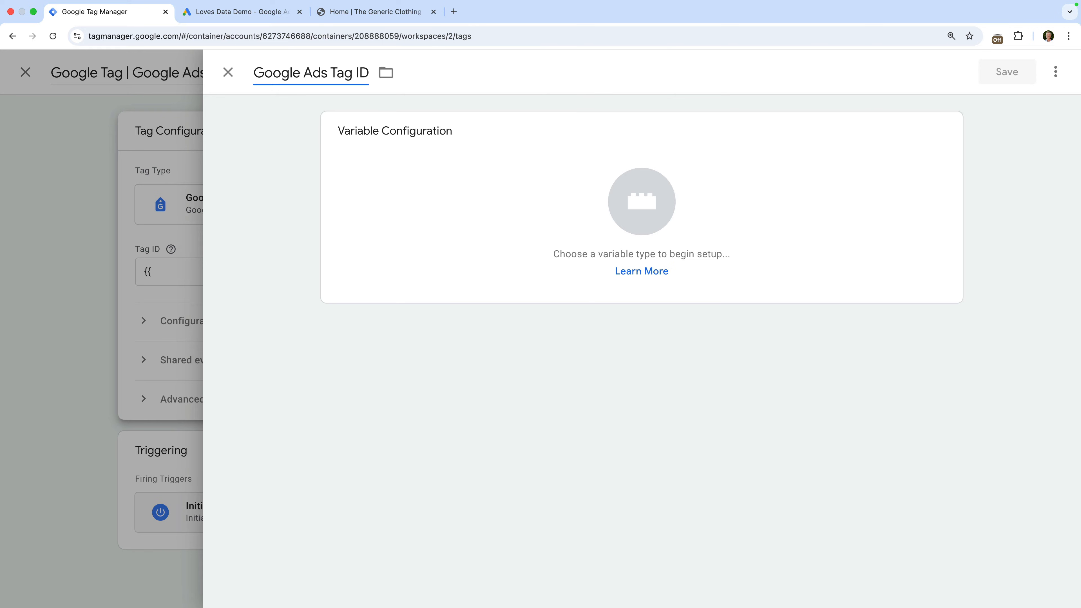
{"action": "left_click", "coordinate": [402, 156]}
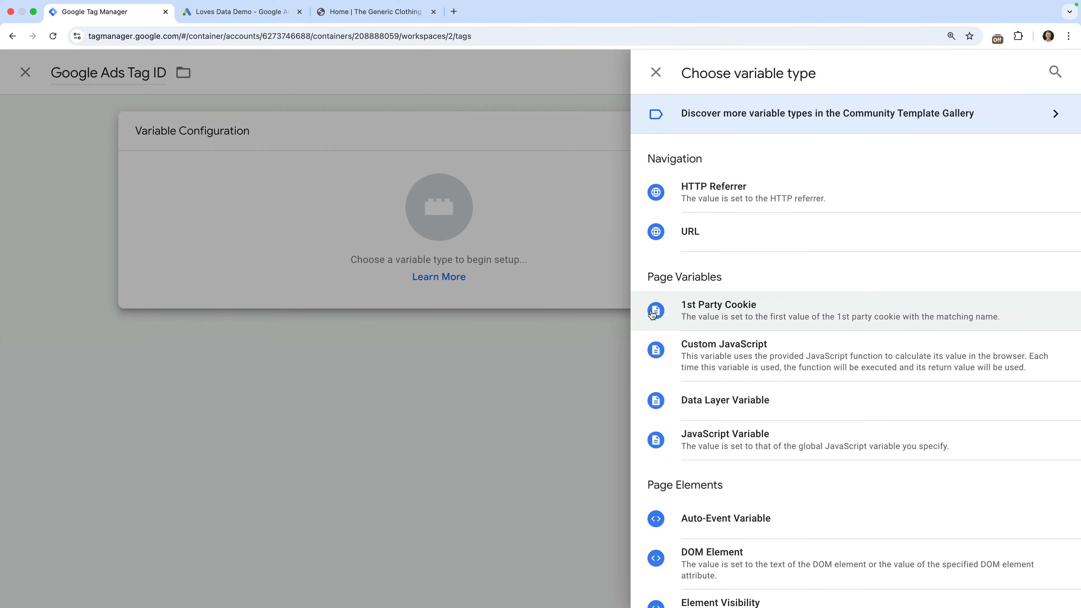
{"action": "scroll", "coordinate": [653, 318], "scroll_direction": "down", "scroll_amount": 6}
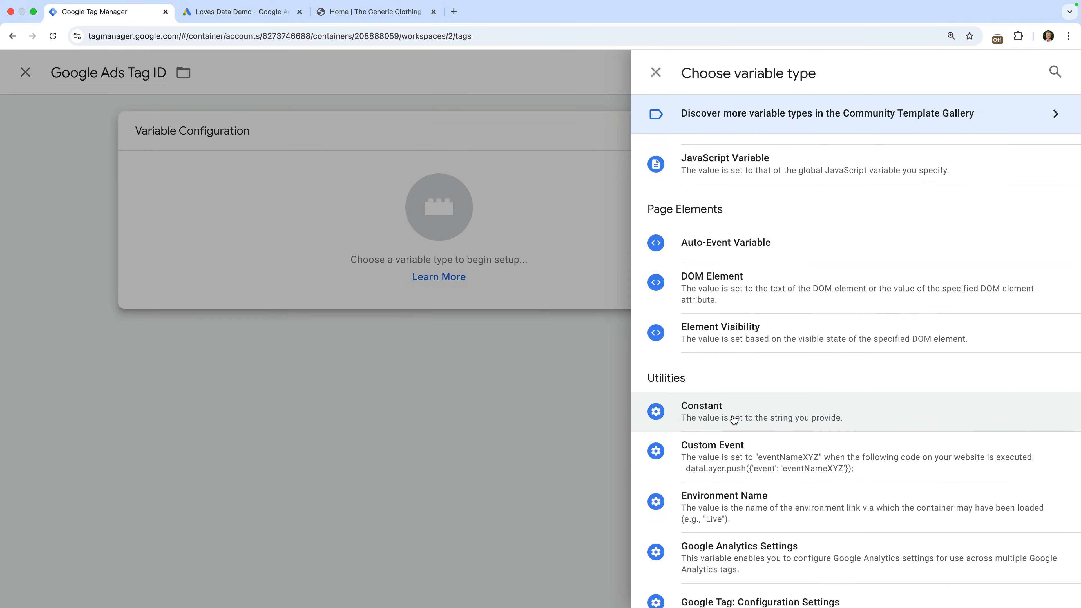
{"action": "left_click", "coordinate": [733, 419]}
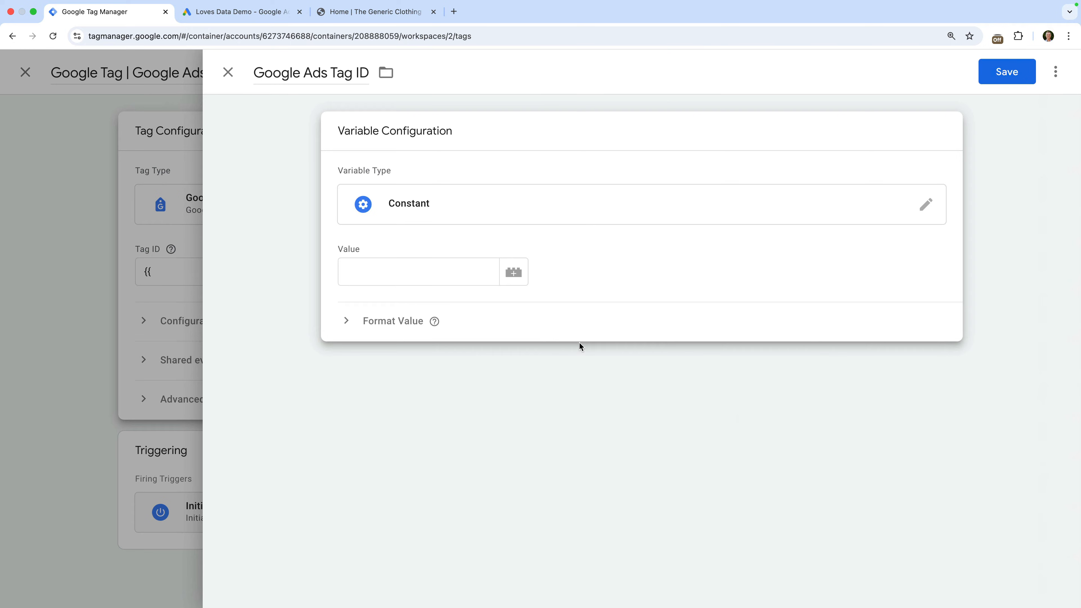
- Set the constant's value to AW-868156705, save the variable, and save the tag with the Initialization - All Pages trigger
{"action": "left_click", "coordinate": [462, 271]}
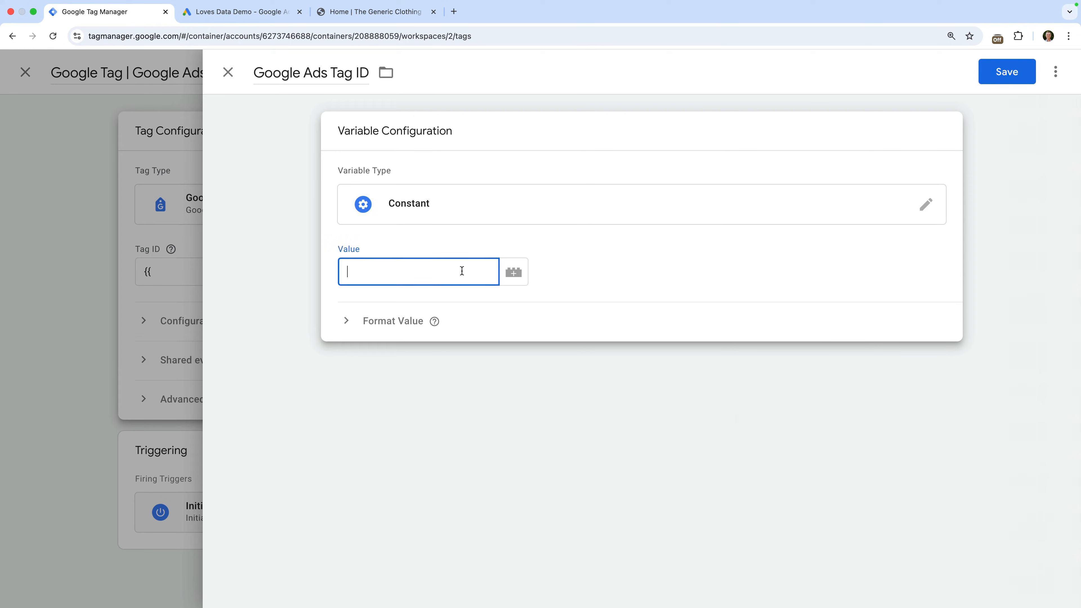
{"action": "type", "text": "AW-868156705"}
{"action": "left_click", "coordinate": [1000, 77]}
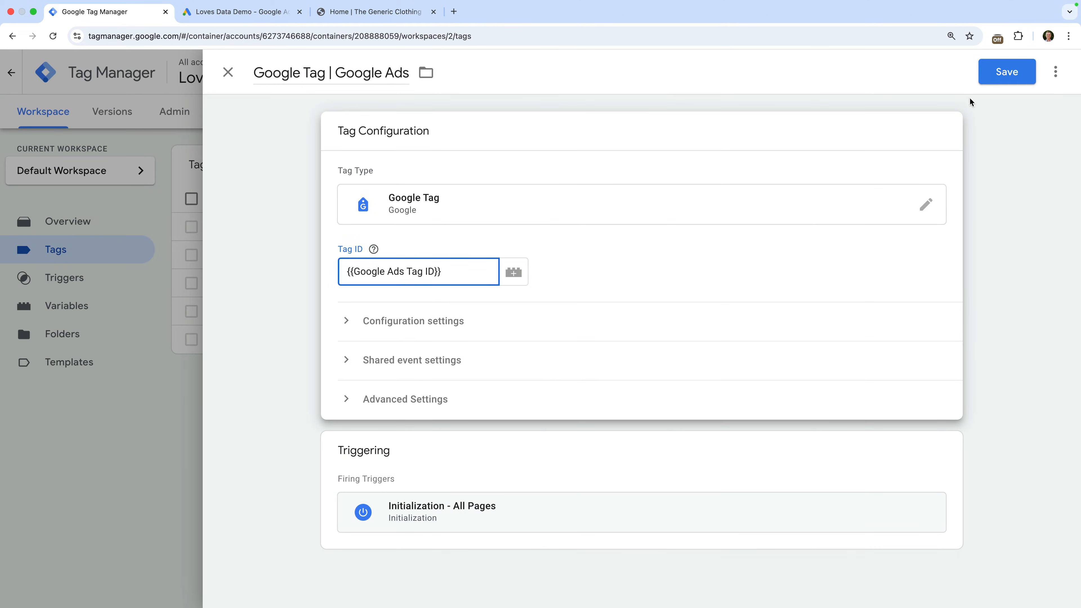
{"action": "left_click", "coordinate": [609, 457]}
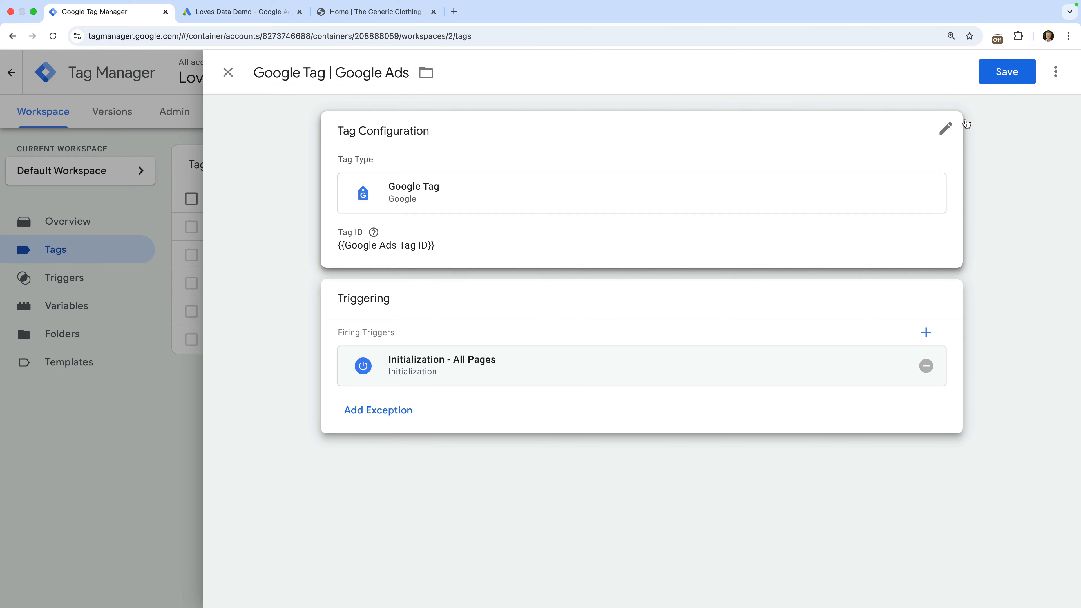
{"action": "left_click", "coordinate": [1001, 71]}
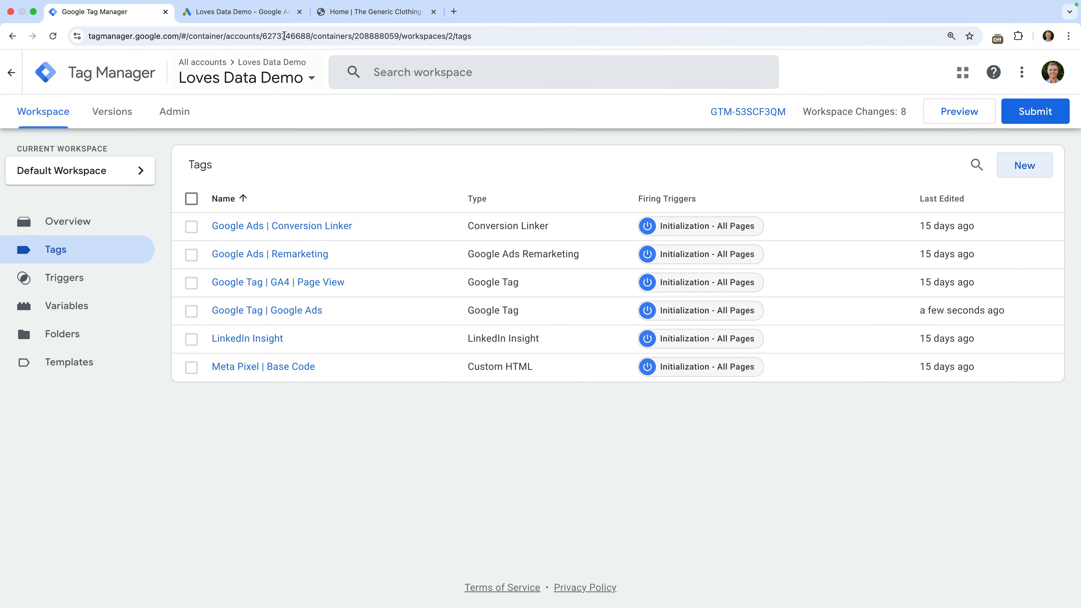
- Switch back to Google Ads, skip the Google tag setup for now, and continue with conversions on a website
{"action": "left_click", "coordinate": [266, 13]}
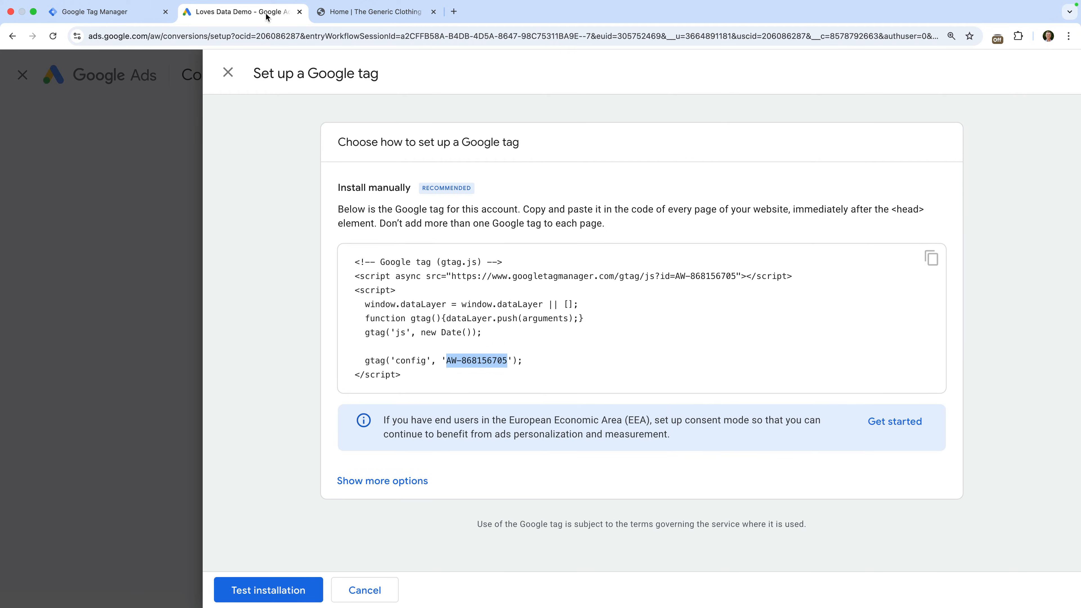
{"action": "left_click", "coordinate": [229, 74]}
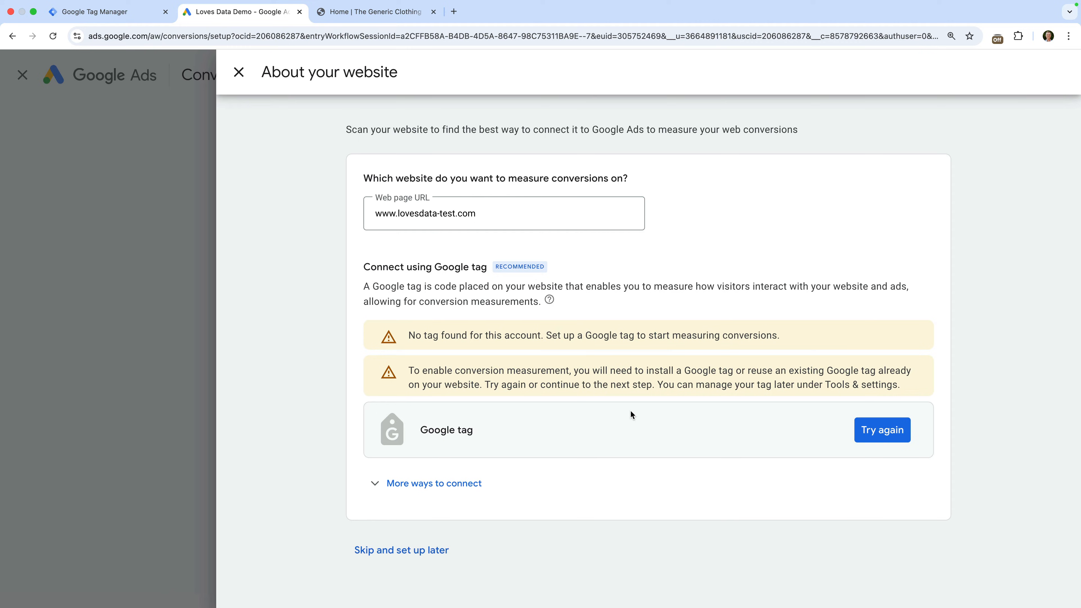
{"action": "left_click", "coordinate": [414, 552]}
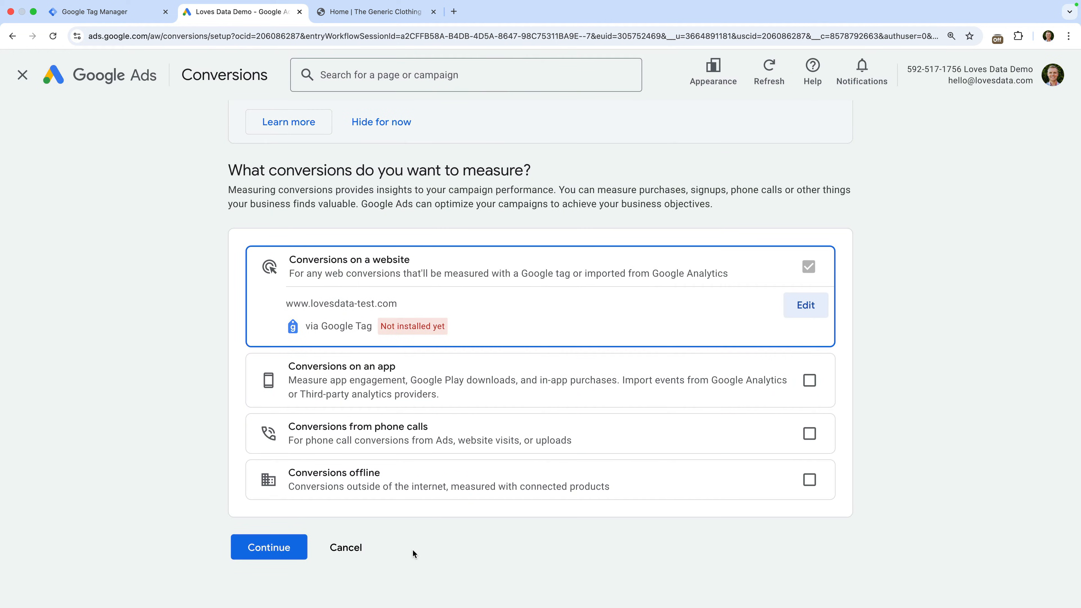
{"action": "left_click", "coordinate": [288, 549]}
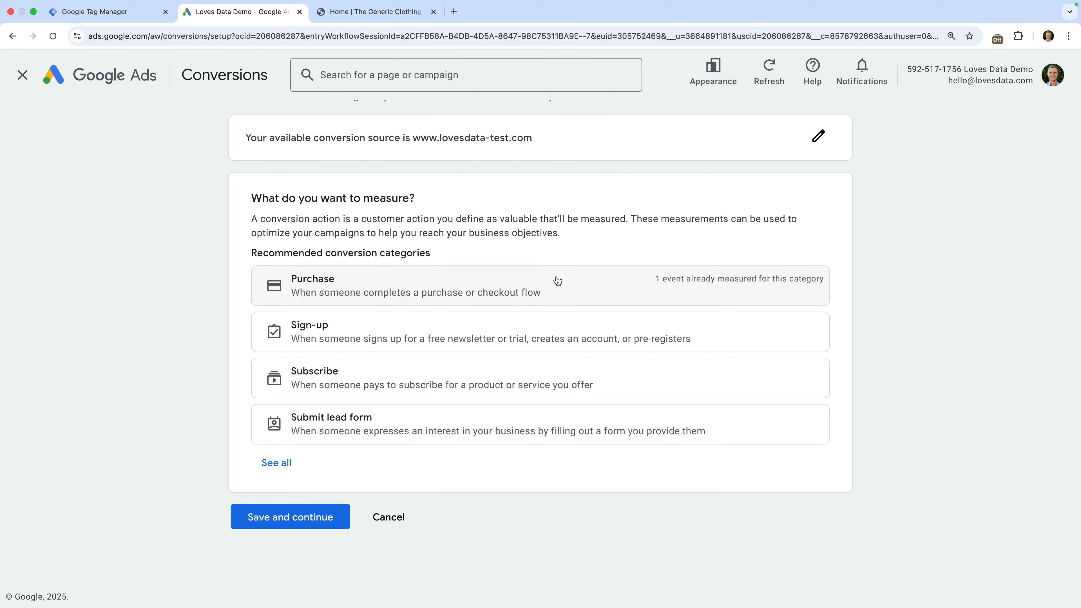
- Add the Sign-up conversion category and measure it with a manual event named "Email Sign Up"
{"action": "left_click", "coordinate": [494, 331]}
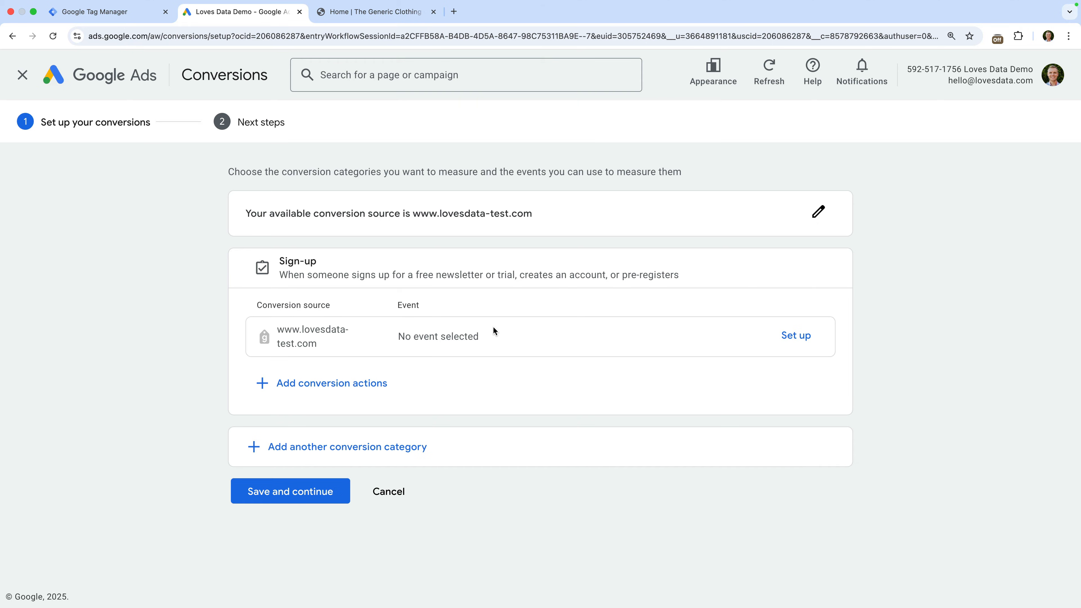
{"action": "left_click", "coordinate": [791, 341]}
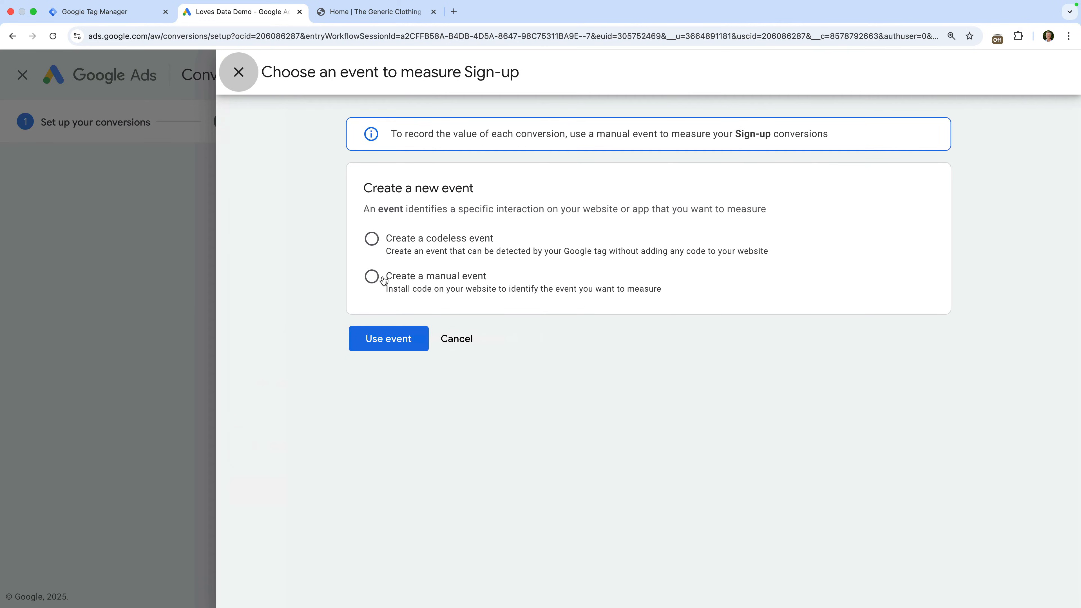
{"action": "left_click", "coordinate": [372, 276]}
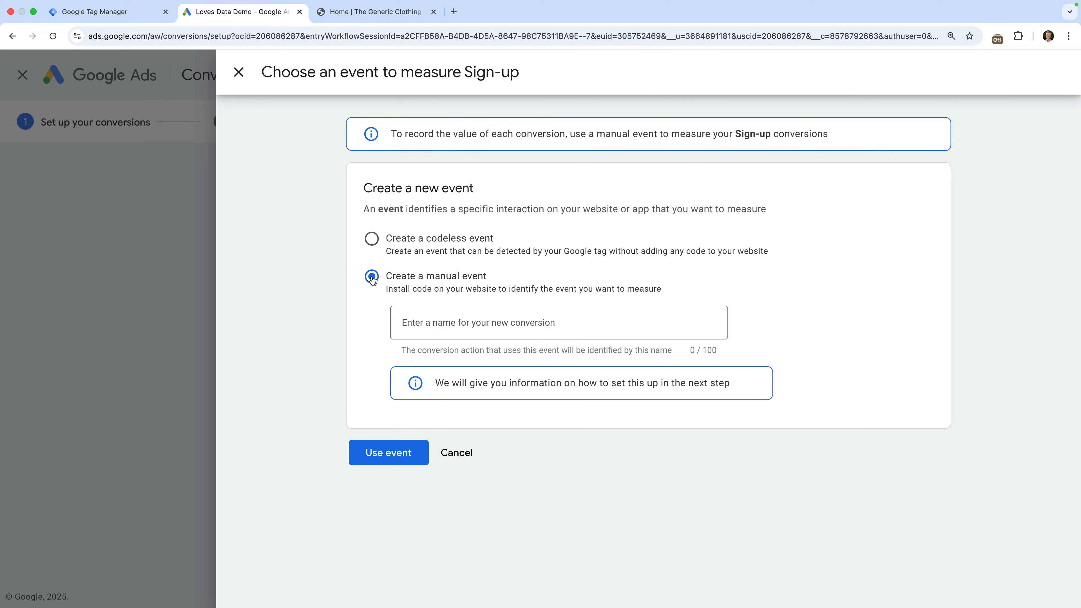
{"action": "left_click", "coordinate": [435, 322]}
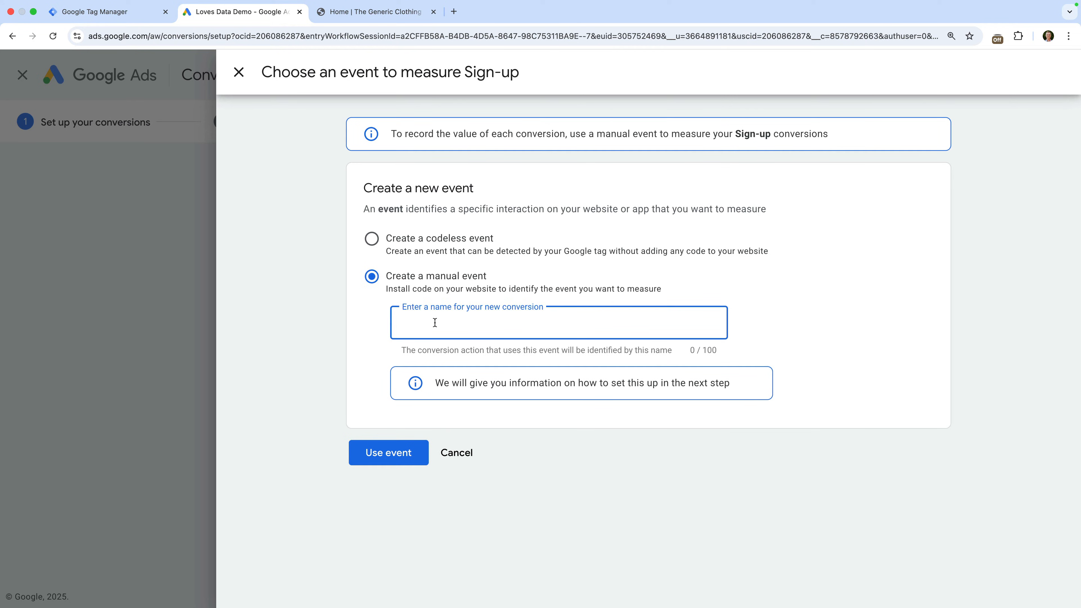
{"action": "type", "text": "Email Sign Up"}
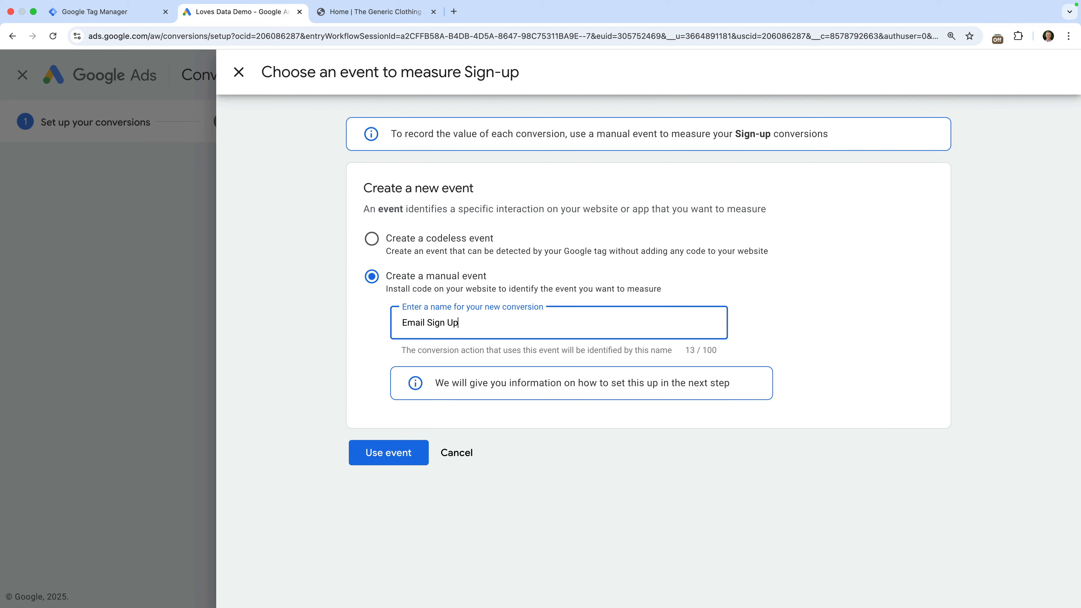
{"action": "left_click", "coordinate": [367, 454]}
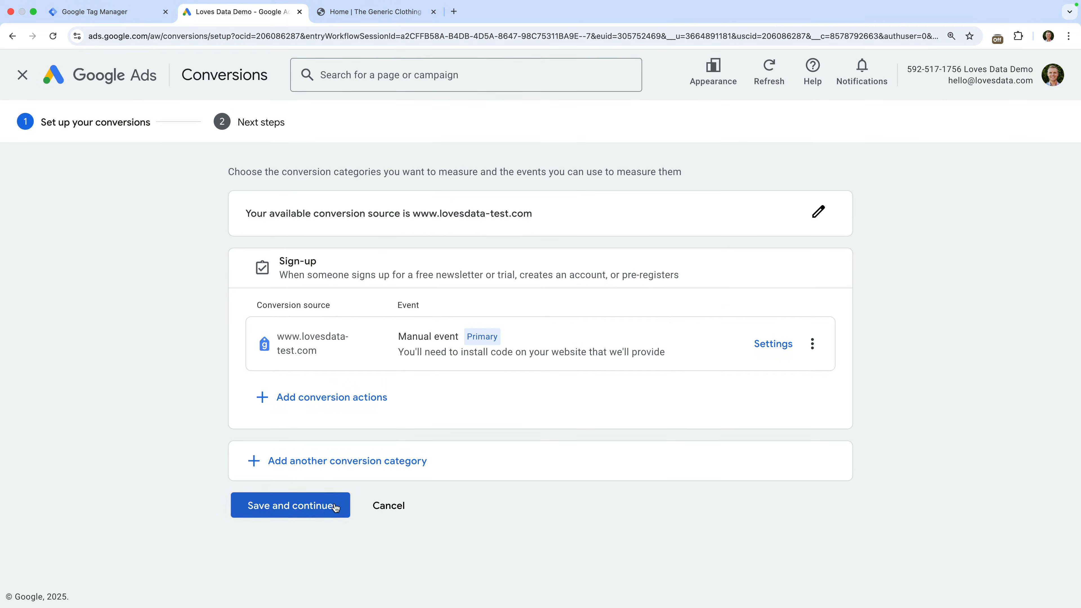
- Save the new conversion action and show its installation details for Google Tag Manager
{"action": "left_click", "coordinate": [327, 513]}
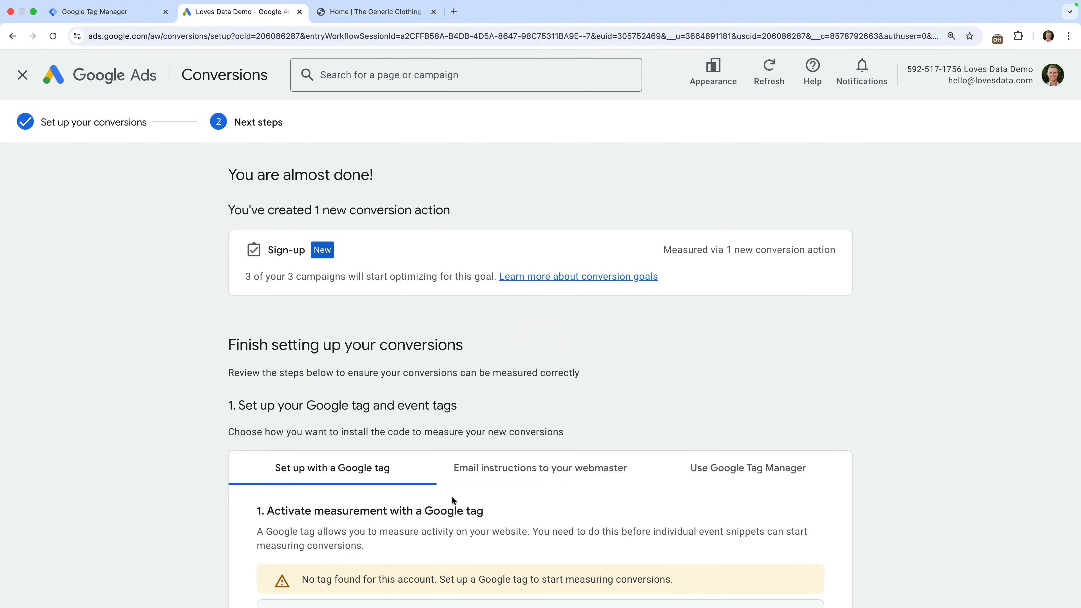
{"action": "scroll", "coordinate": [452, 496], "scroll_direction": "down", "scroll_amount": 4}
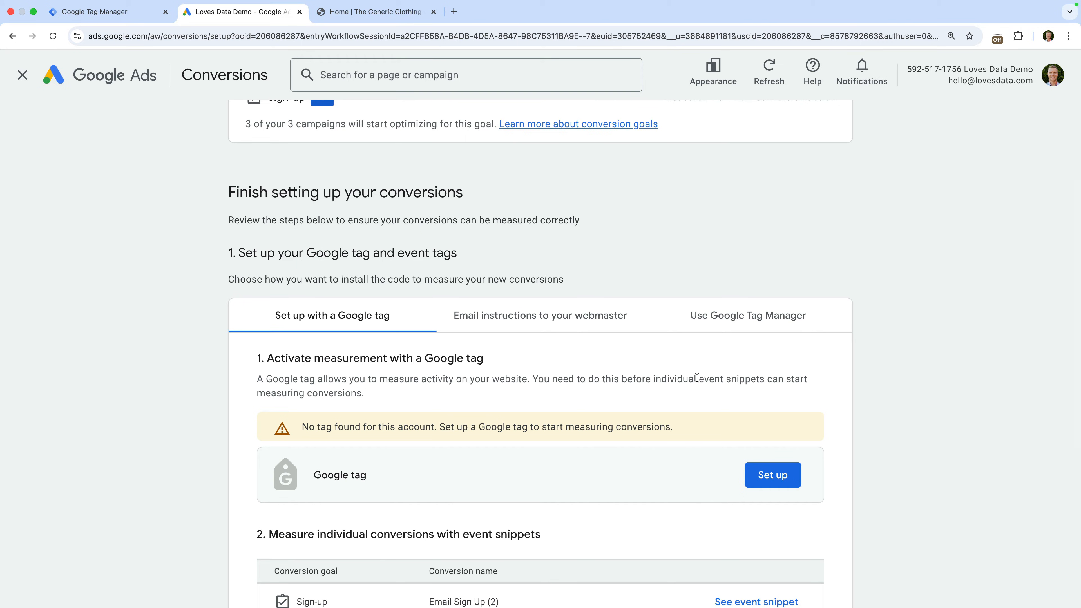
{"action": "left_click", "coordinate": [756, 323]}
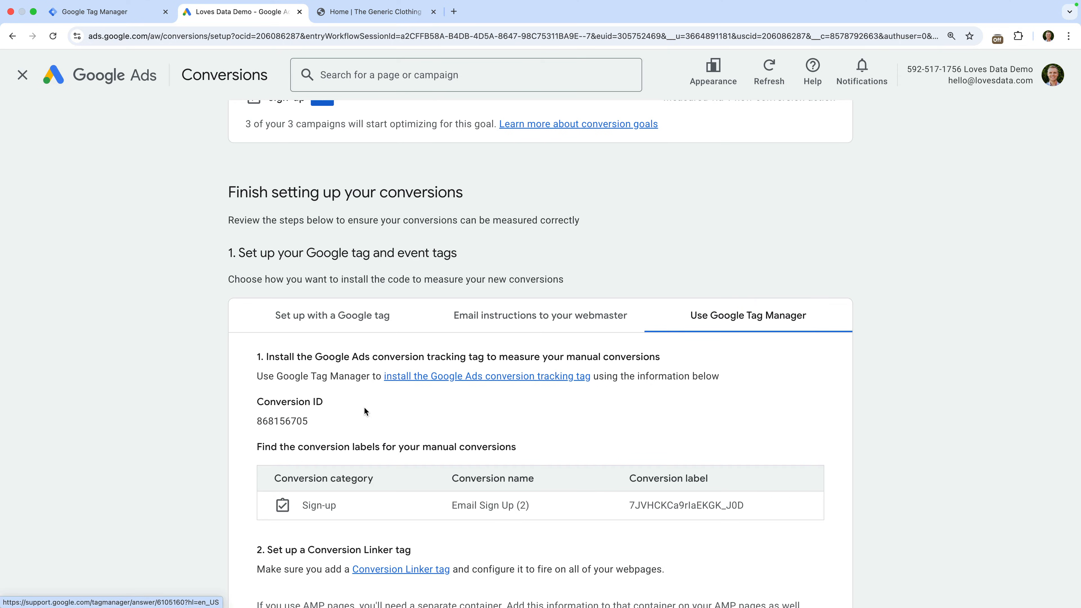
- Highlight the conversion ID, then copy the conversion label of the Sign-up conversion
{"action": "left_click_drag", "start_coordinate": [257, 422], "coordinate": [308, 423]}
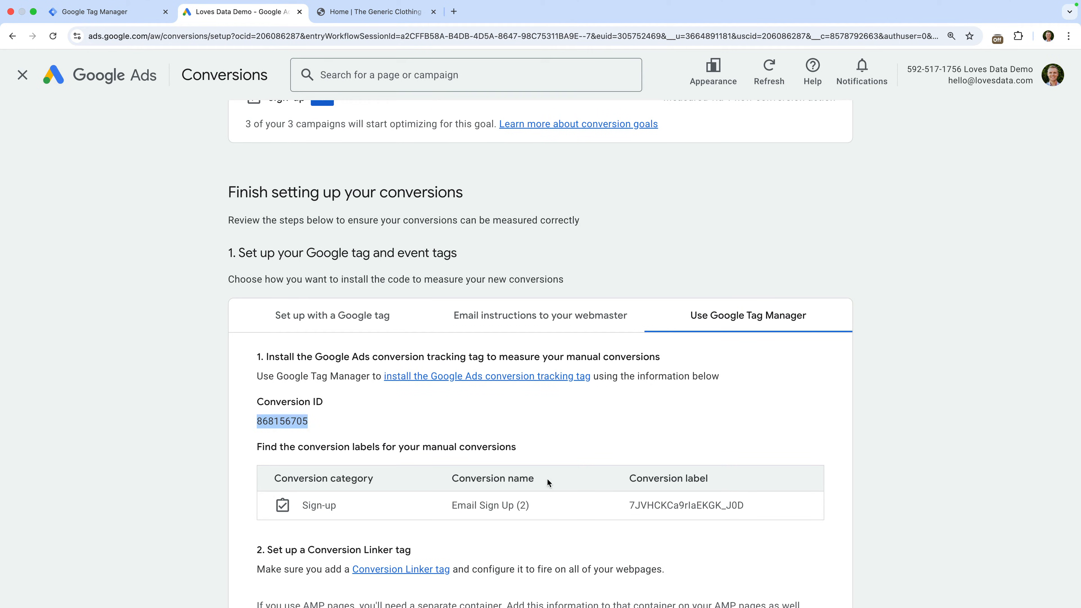
{"action": "left_click_drag", "start_coordinate": [629, 506], "coordinate": [744, 511]}
{"action": "key", "text": "super+c"}
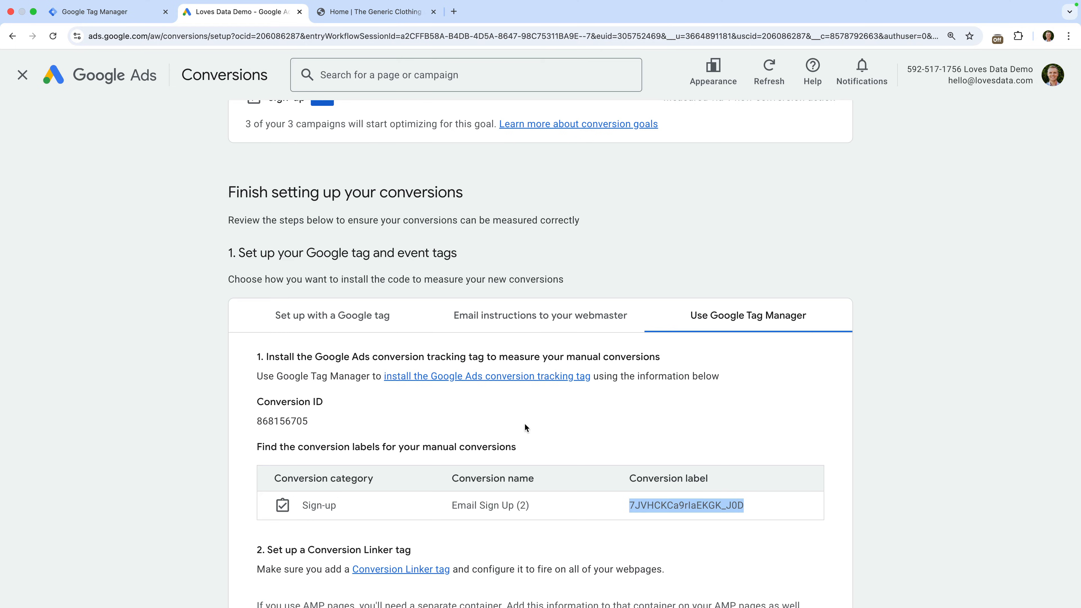
- Switch to Google Tag Manager and create a new tag named "Google Ads | Conversion"
{"action": "left_click", "coordinate": [131, 15]}
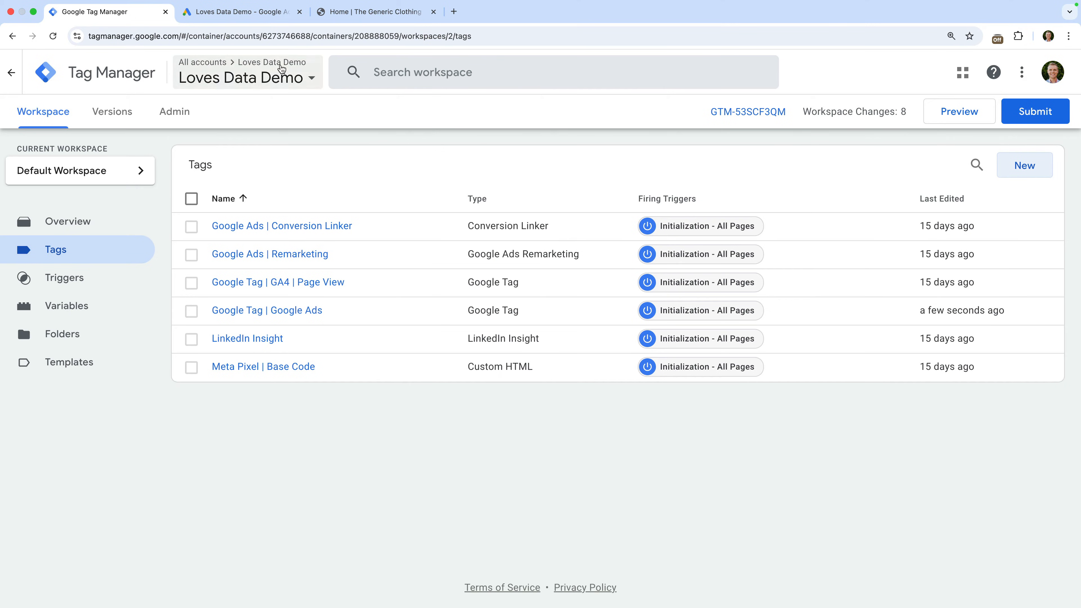
{"action": "left_click", "coordinate": [1000, 169]}
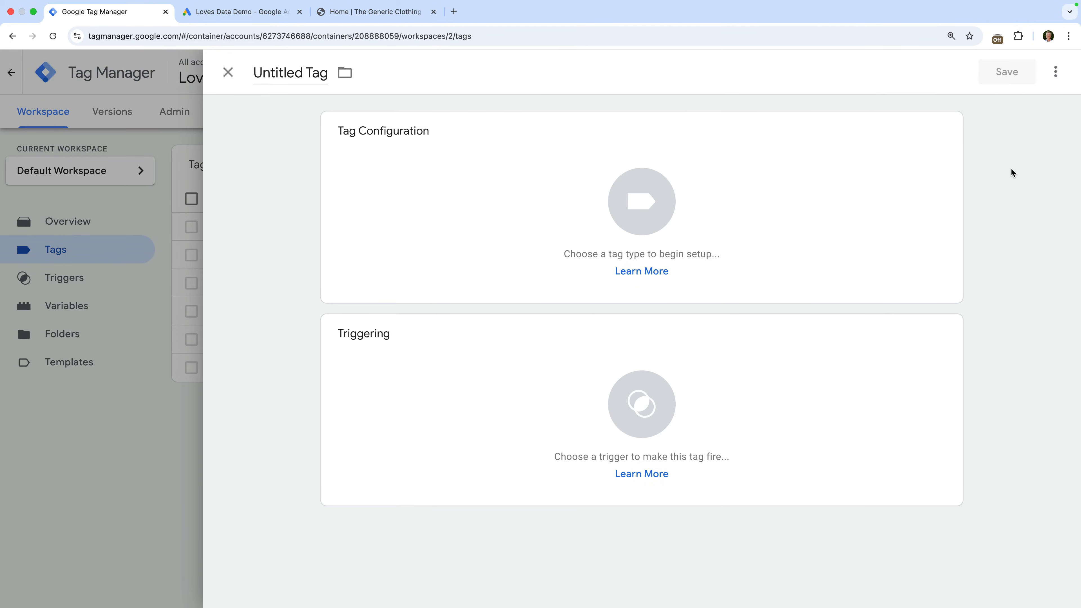
{"action": "left_click", "coordinate": [305, 72]}
{"action": "type", "text": "Google Ad"}
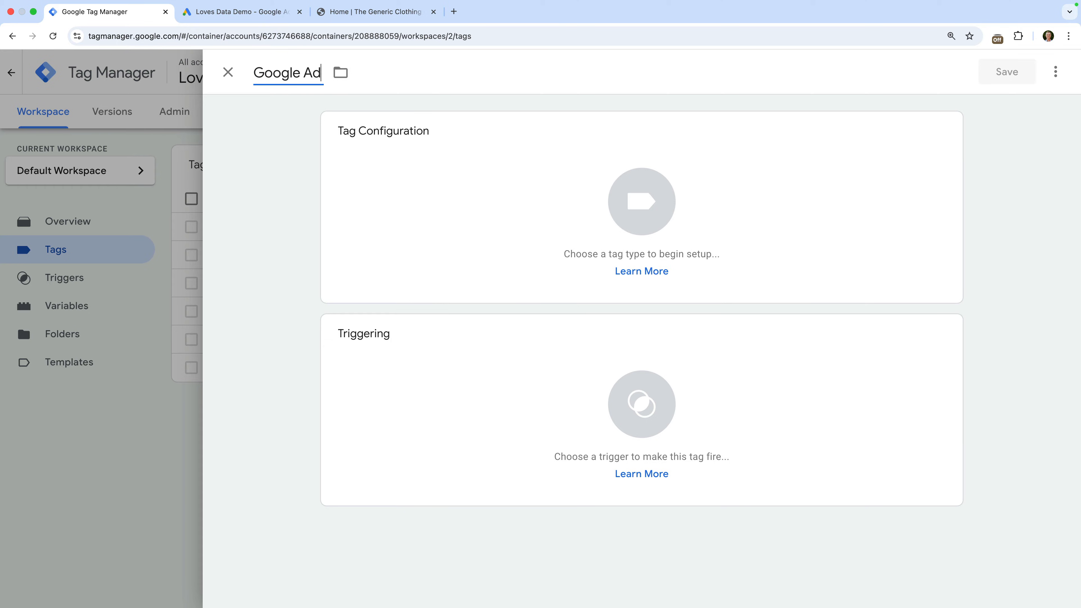
{"action": "type", "text": "s | Conversion"}
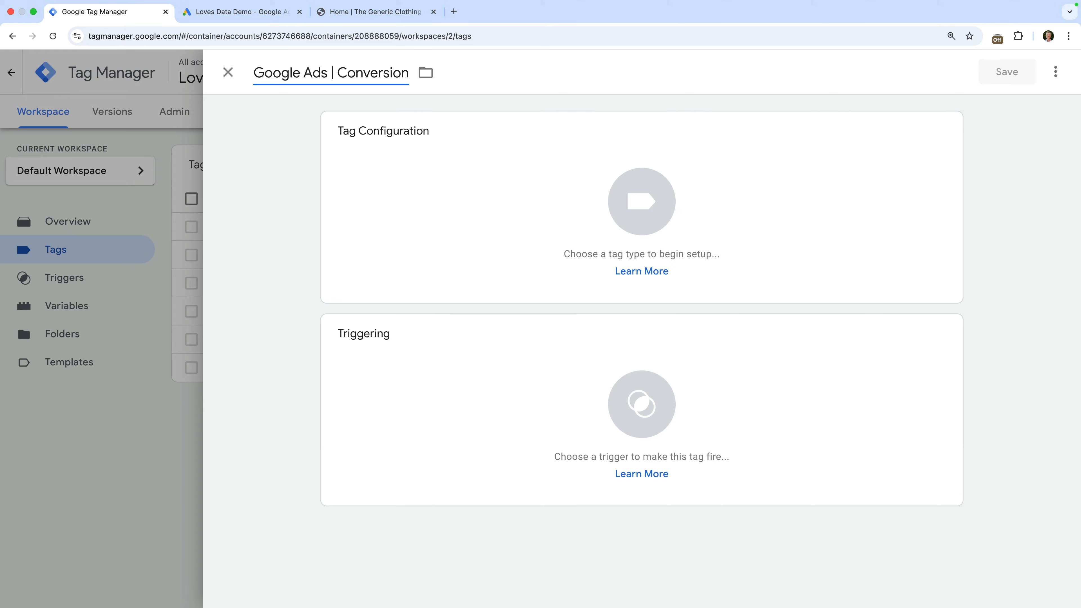
- Set the tag type to Google Ads Conversion Tracking
{"action": "left_click", "coordinate": [385, 158]}
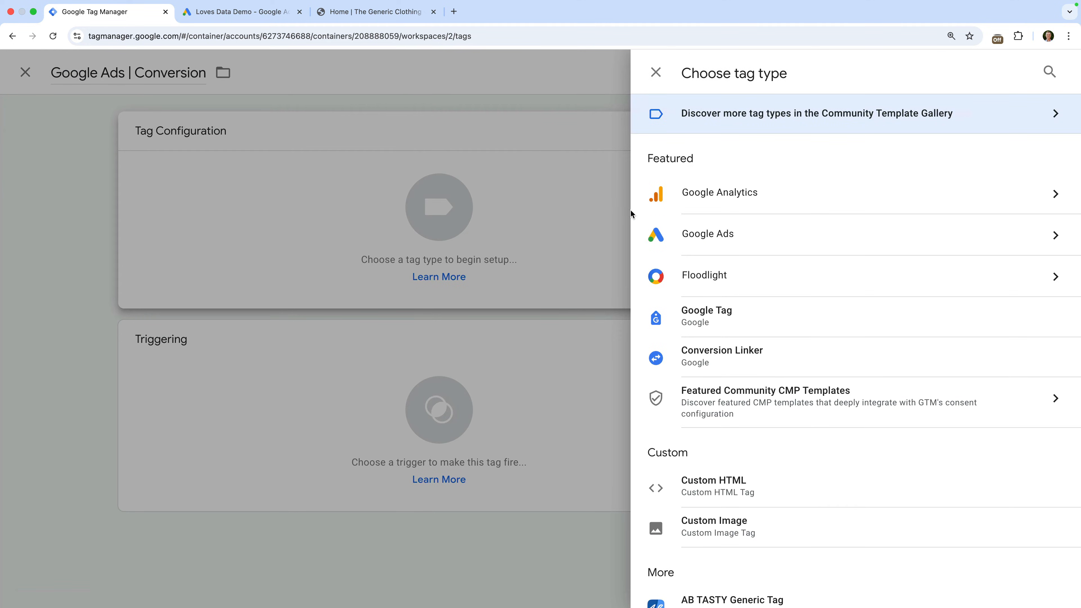
{"action": "left_click", "coordinate": [706, 238]}
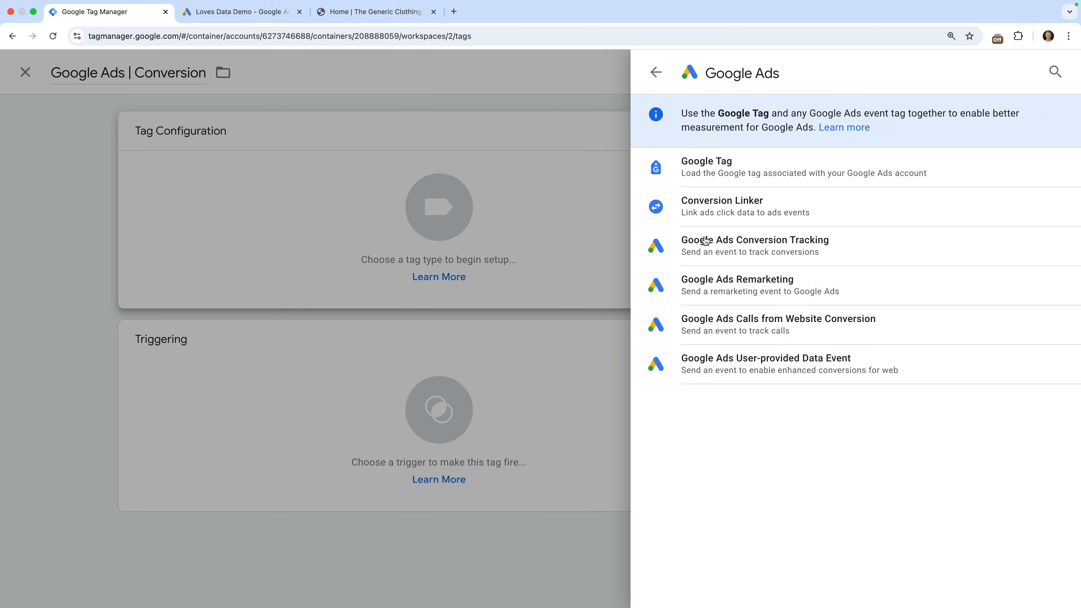
{"action": "left_click", "coordinate": [804, 250]}
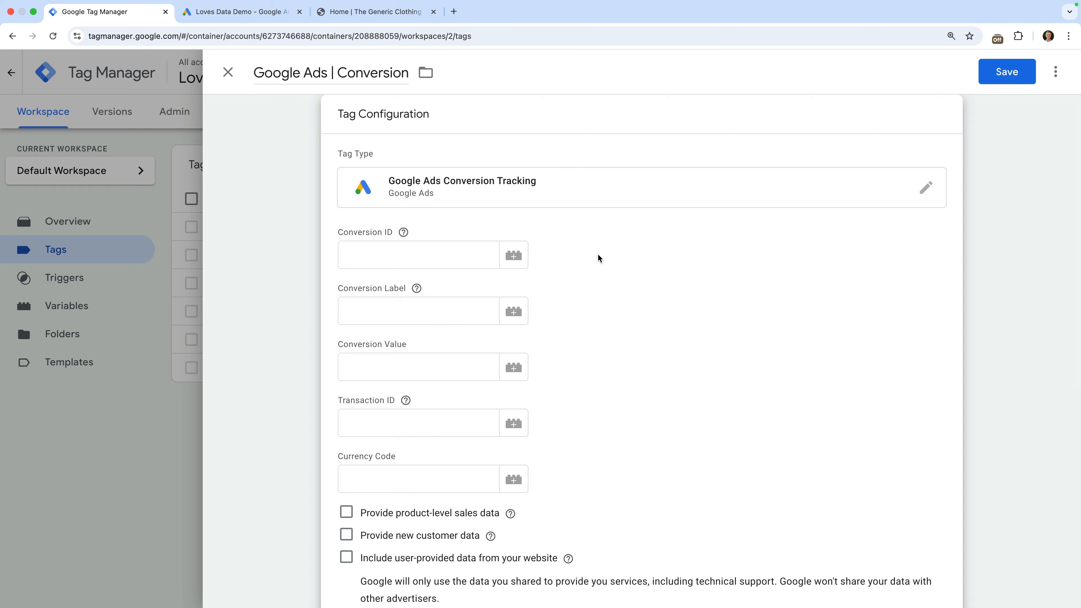
- Set the tag's Conversion ID to 868156705 and paste the copied value as its Conversion Label
{"action": "left_click", "coordinate": [465, 256]}
{"action": "type", "text": "868156705"}
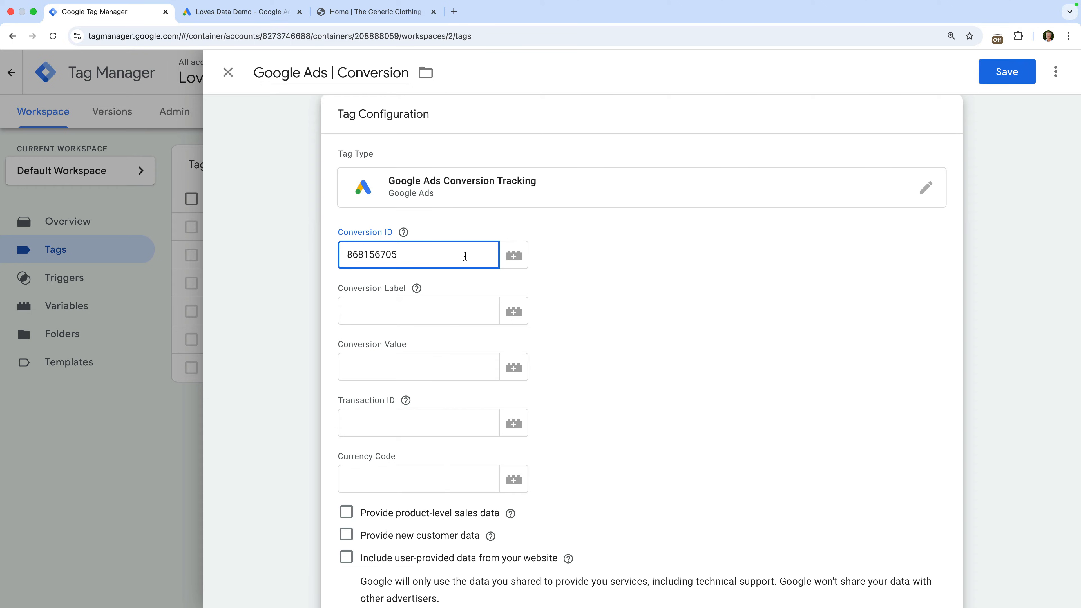
{"action": "left_click", "coordinate": [468, 276]}
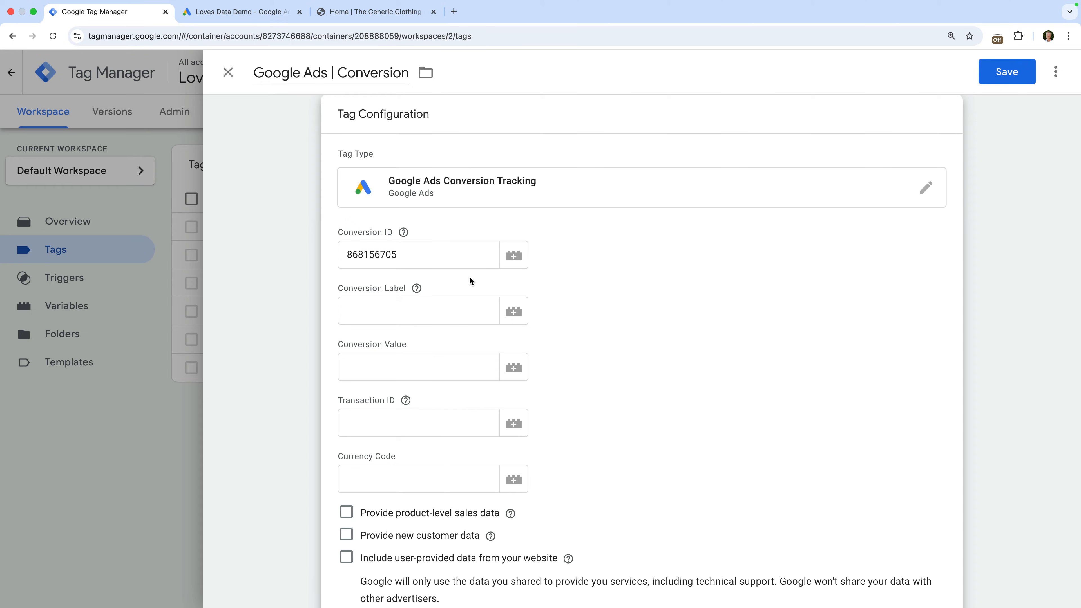
{"action": "left_click", "coordinate": [441, 308]}
{"action": "key", "text": "super+v"}
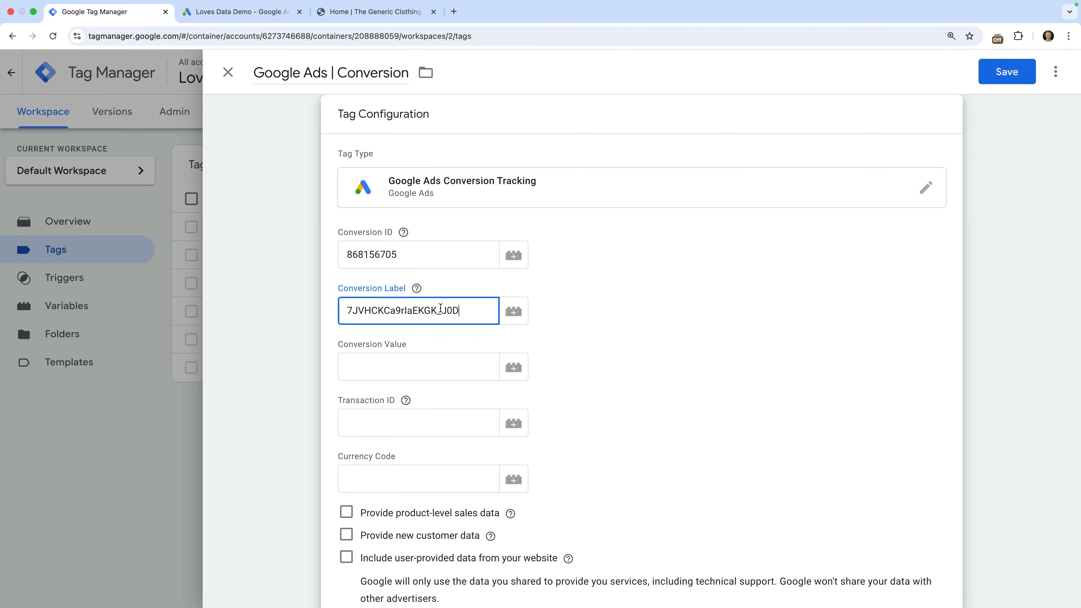
{"action": "left_click", "coordinate": [469, 335]}
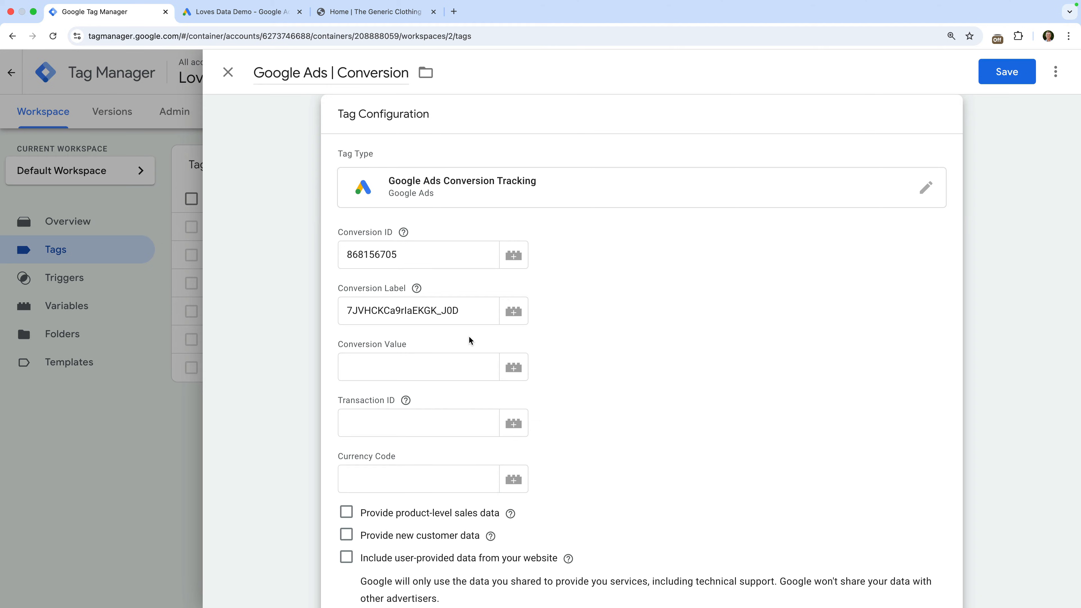
- Create a new firing trigger for the conversion tag and name it "Thank You Page"
{"action": "scroll", "coordinate": [469, 336], "scroll_direction": "down", "scroll_amount": 6}
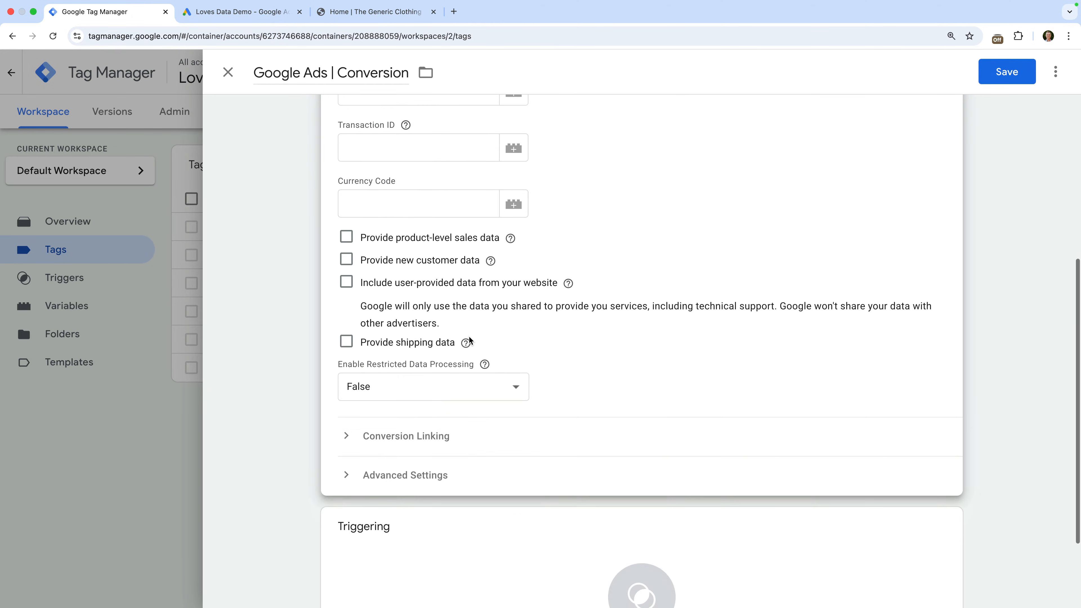
{"action": "scroll", "coordinate": [469, 336], "scroll_direction": "down", "scroll_amount": 3}
{"action": "left_click", "coordinate": [474, 445]}
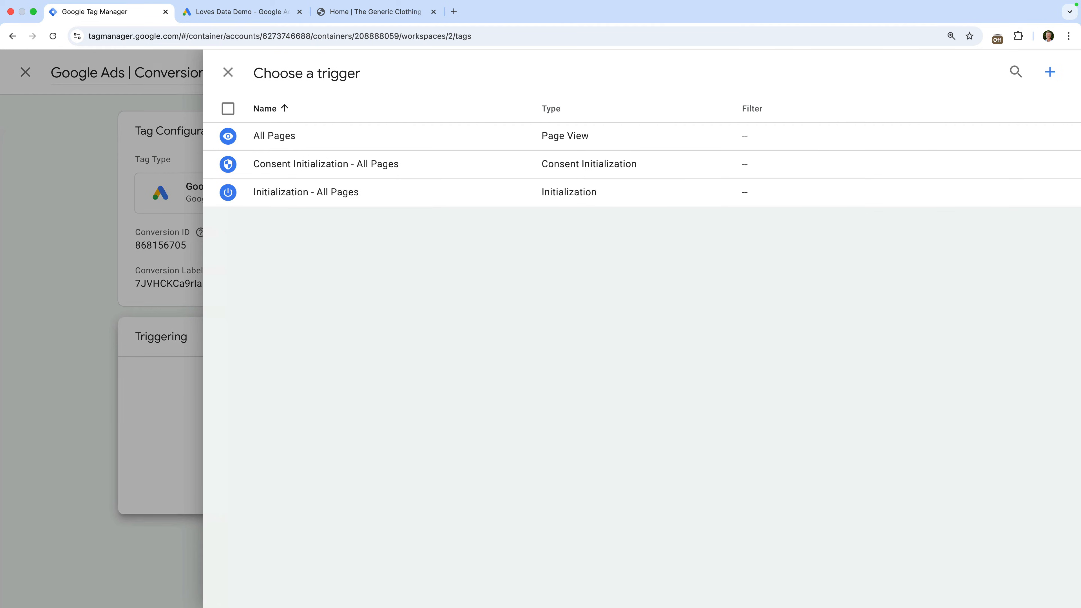
{"action": "left_click", "coordinate": [1050, 72]}
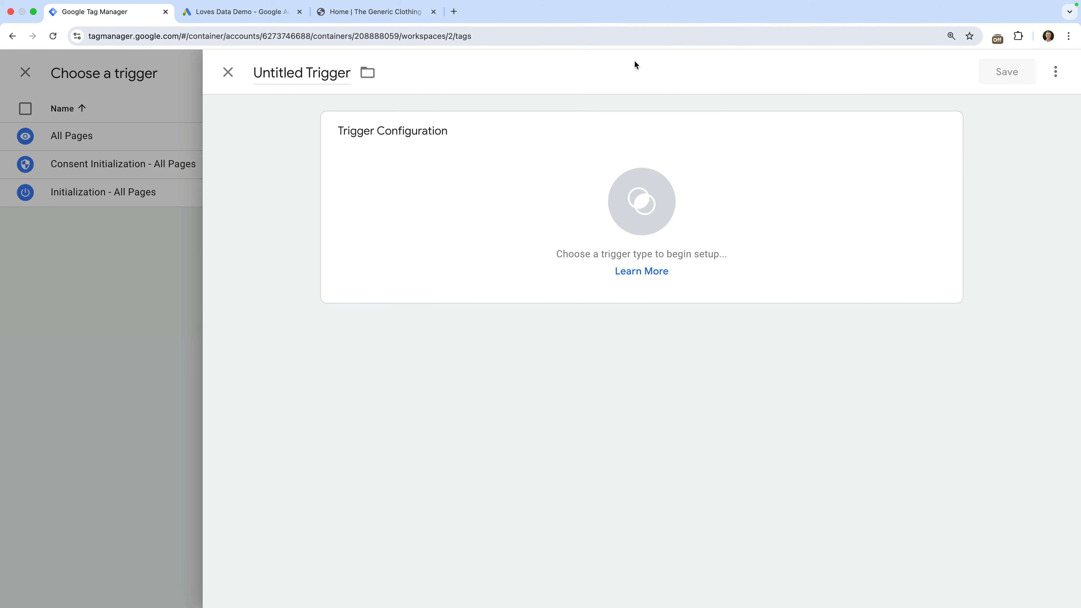
{"action": "left_click", "coordinate": [335, 70]}
{"action": "type", "text": "T"}
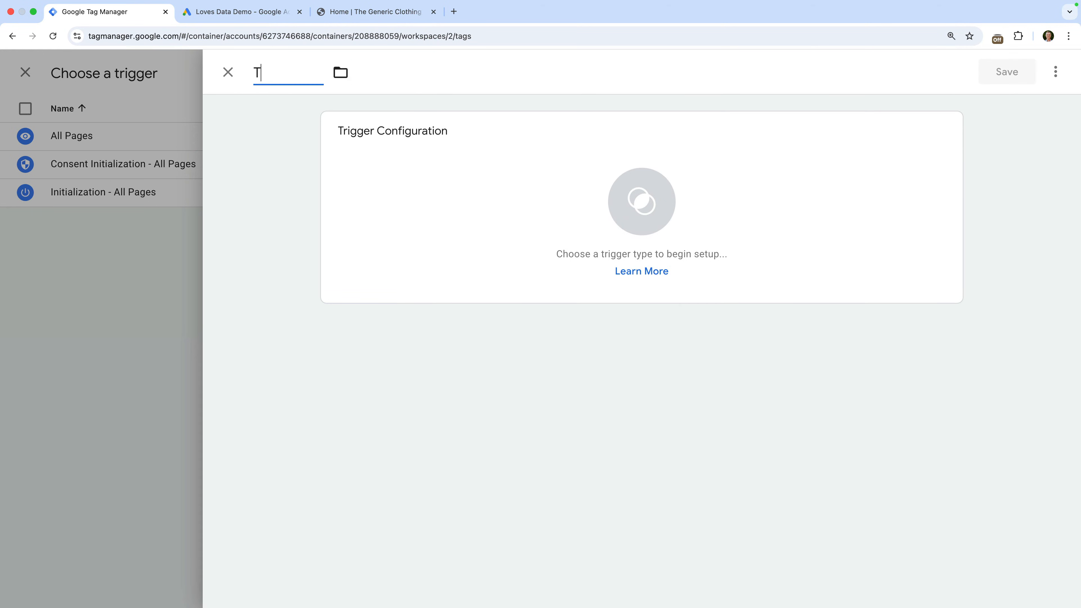
{"action": "type", "text": "hank You Page"}
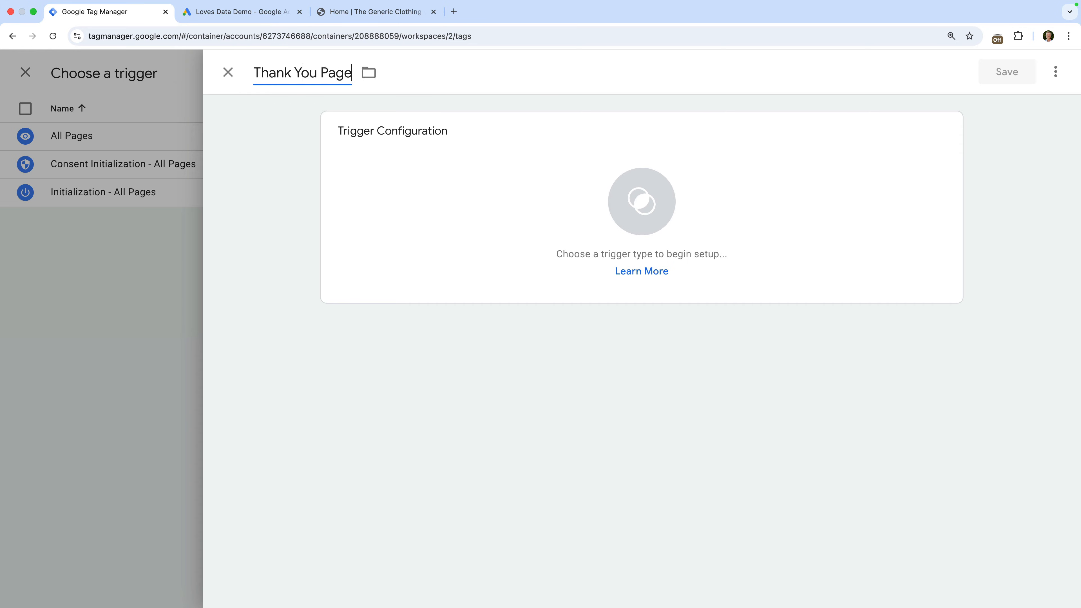
- Set the trigger type to Initialization and limit it to Some Initialization Events
{"action": "left_click", "coordinate": [411, 158]}
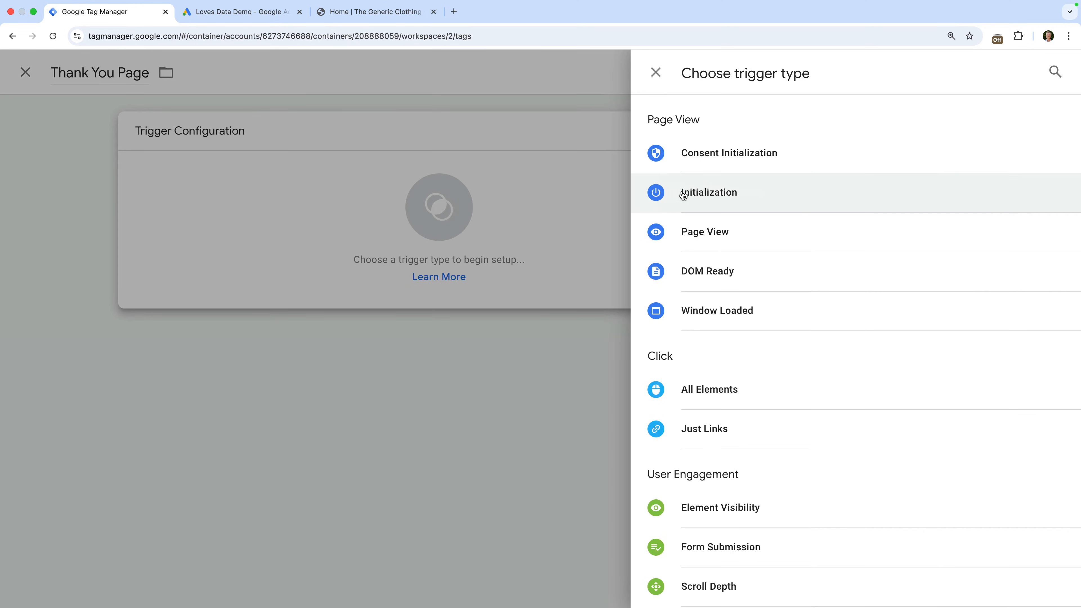
{"action": "left_click", "coordinate": [694, 192]}
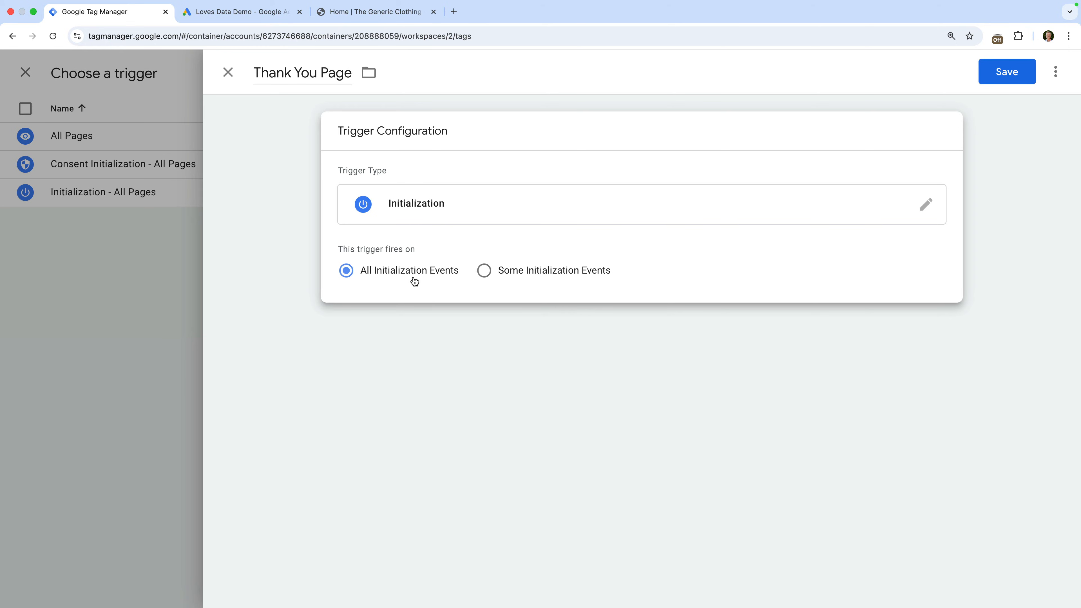
{"action": "left_click", "coordinate": [517, 272]}
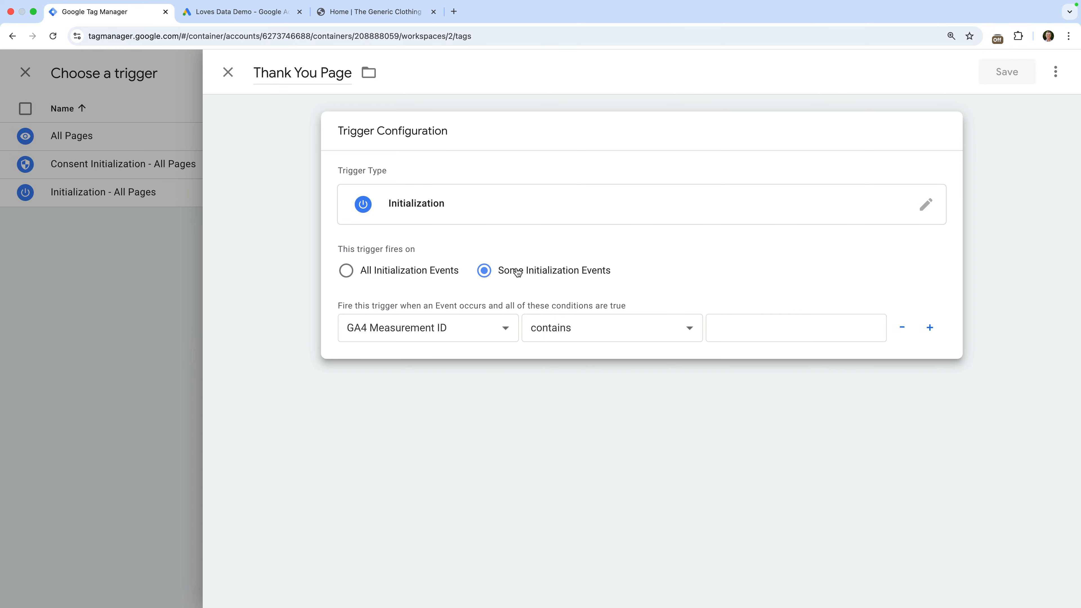
- Set the trigger condition to Page Path contains /thank-you, and save both the trigger and the conversion tag
{"action": "left_click", "coordinate": [412, 328]}
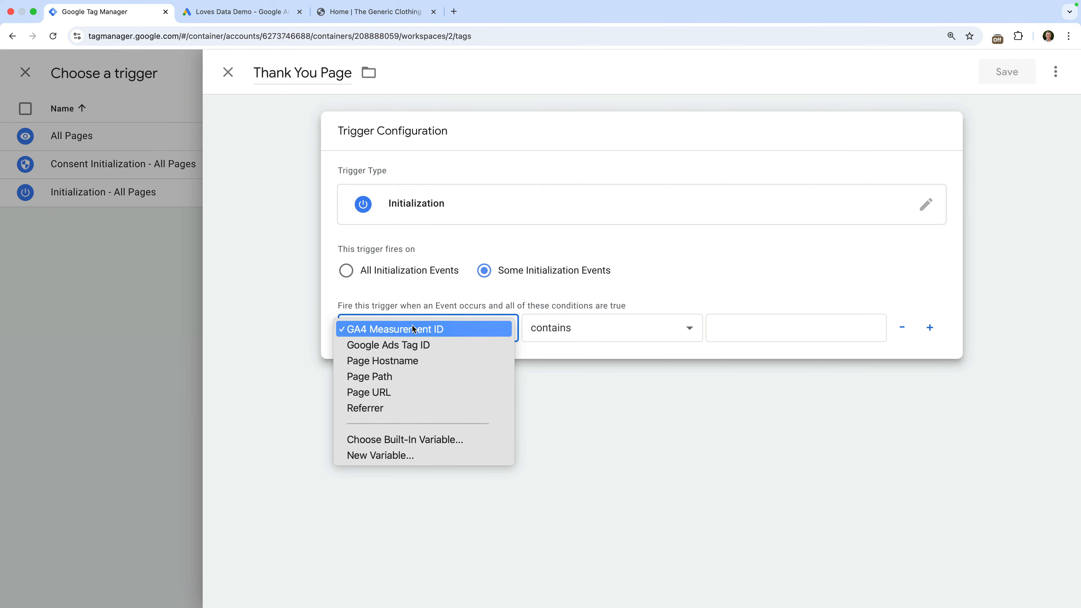
{"action": "left_click", "coordinate": [387, 377]}
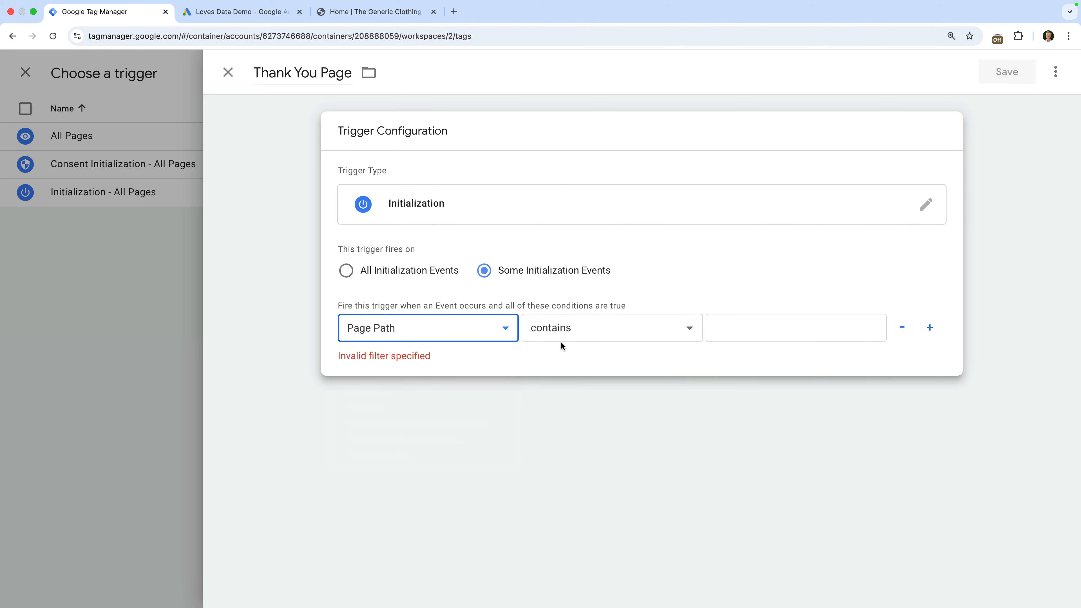
{"action": "left_click", "coordinate": [593, 334]}
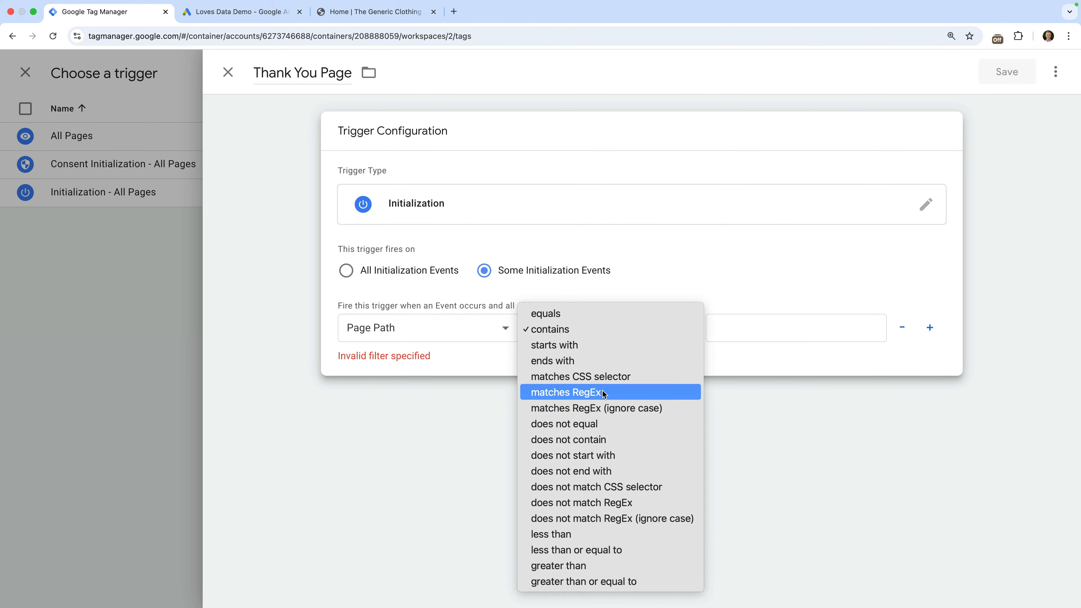
{"action": "left_click", "coordinate": [769, 279]}
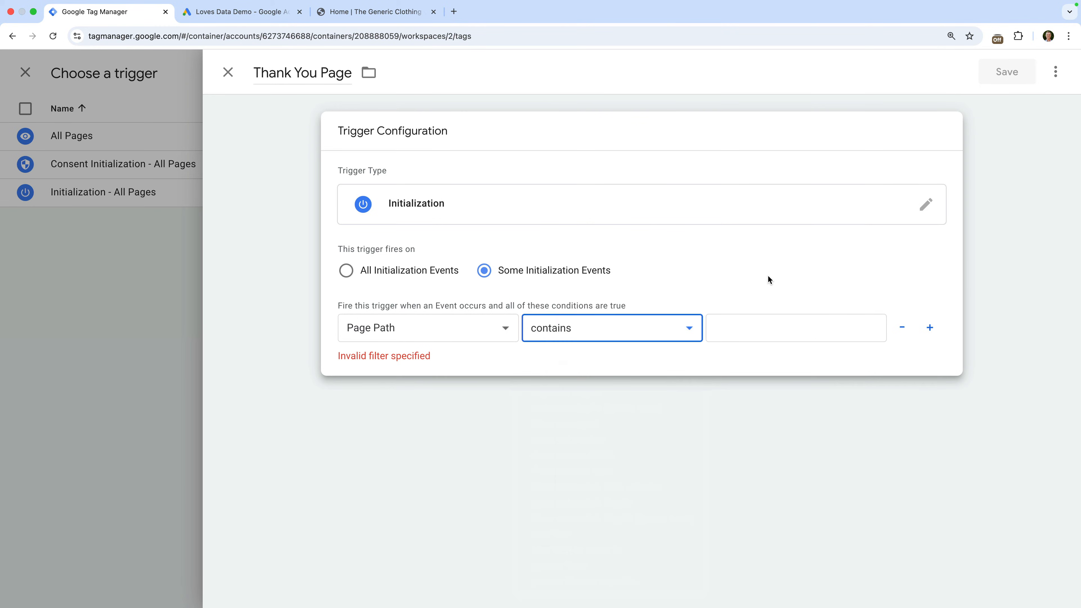
{"action": "left_click", "coordinate": [760, 329]}
{"action": "type", "text": "/"}
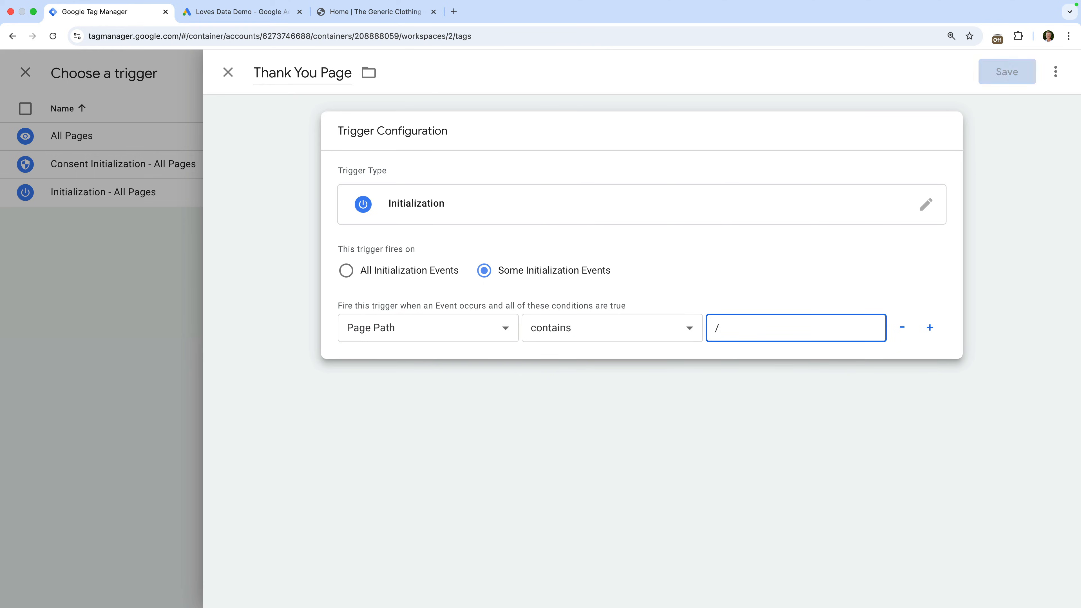
{"action": "type", "text": "thank-you"}
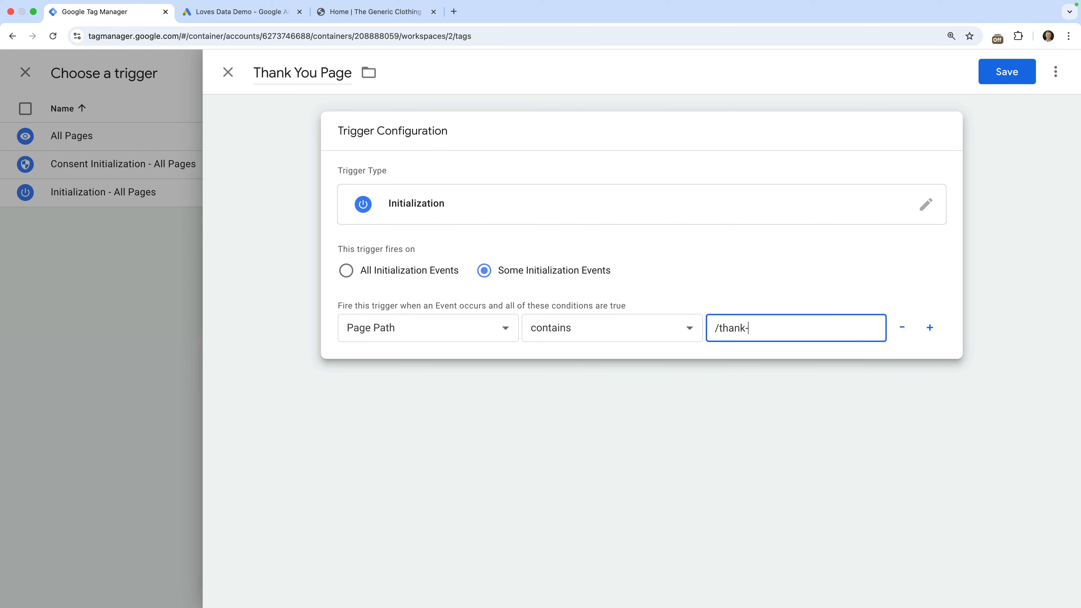
{"action": "left_click", "coordinate": [780, 296]}
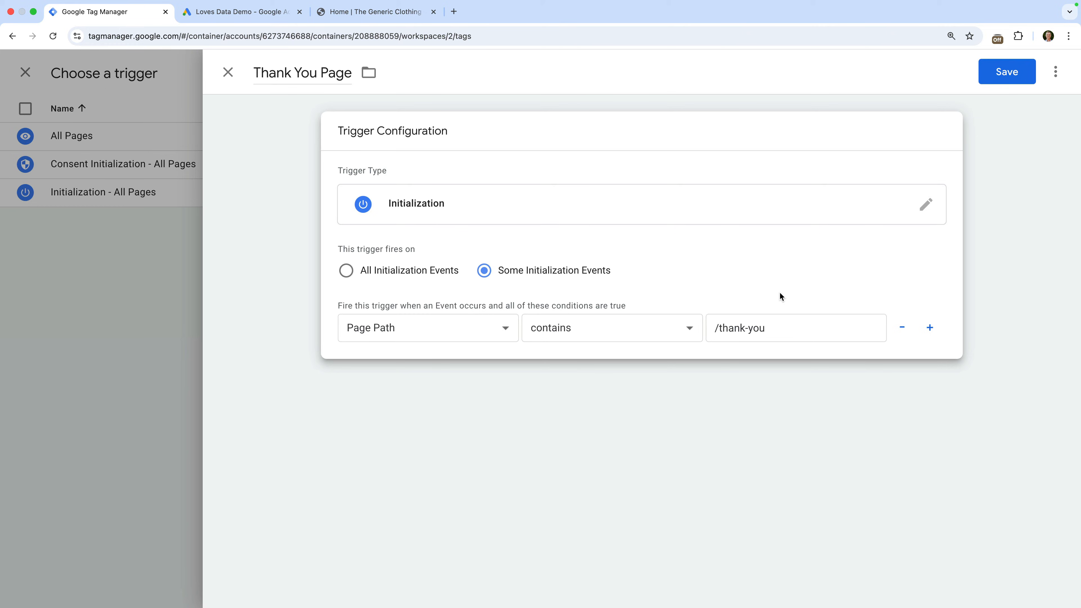
{"action": "left_click", "coordinate": [1007, 72]}
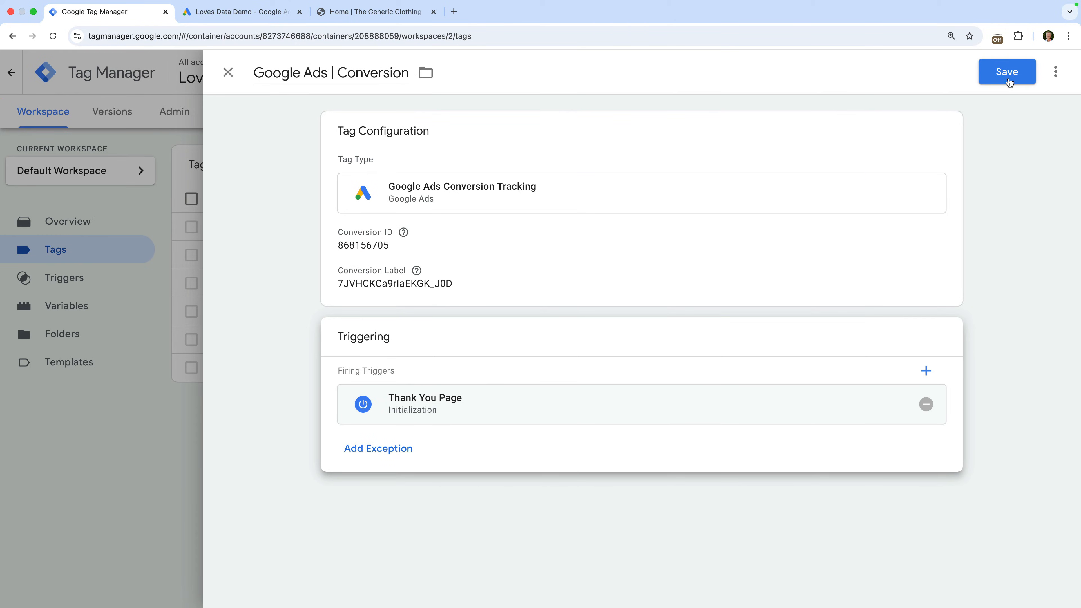
{"action": "left_click", "coordinate": [1009, 80]}
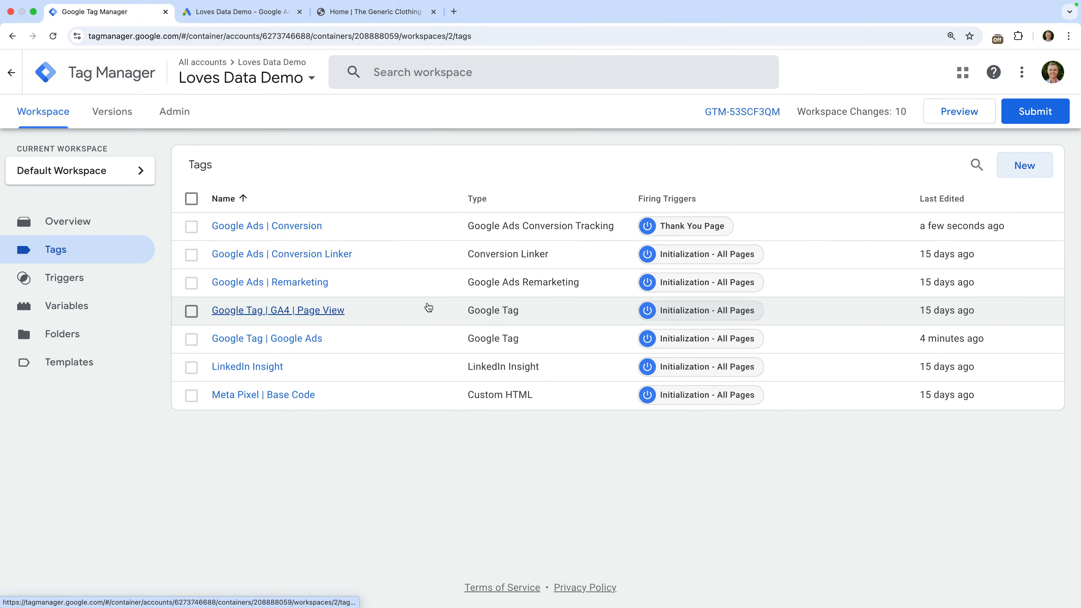
- Create another new tag and name it "Google Analytics | GA4 | Conversion"
{"action": "left_click", "coordinate": [1022, 169]}
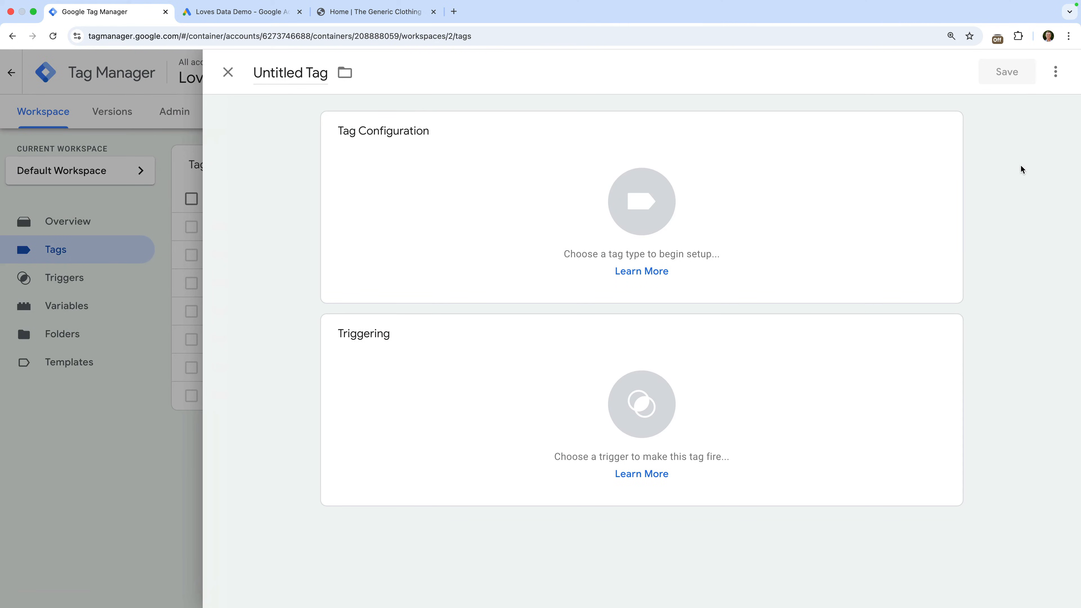
{"action": "left_click", "coordinate": [303, 79]}
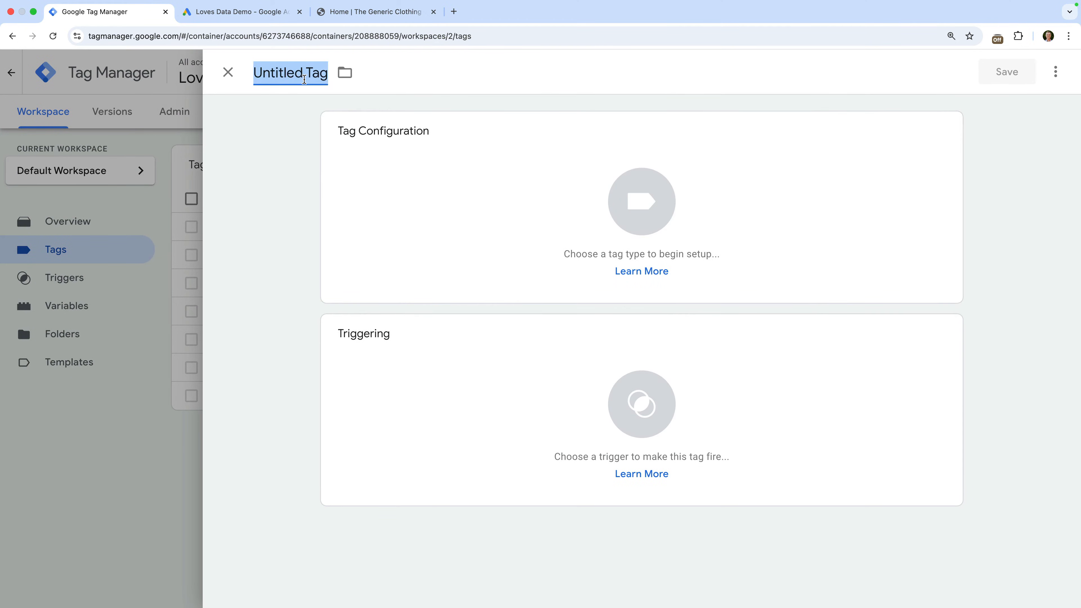
{"action": "type", "text": "Google Analyt"}
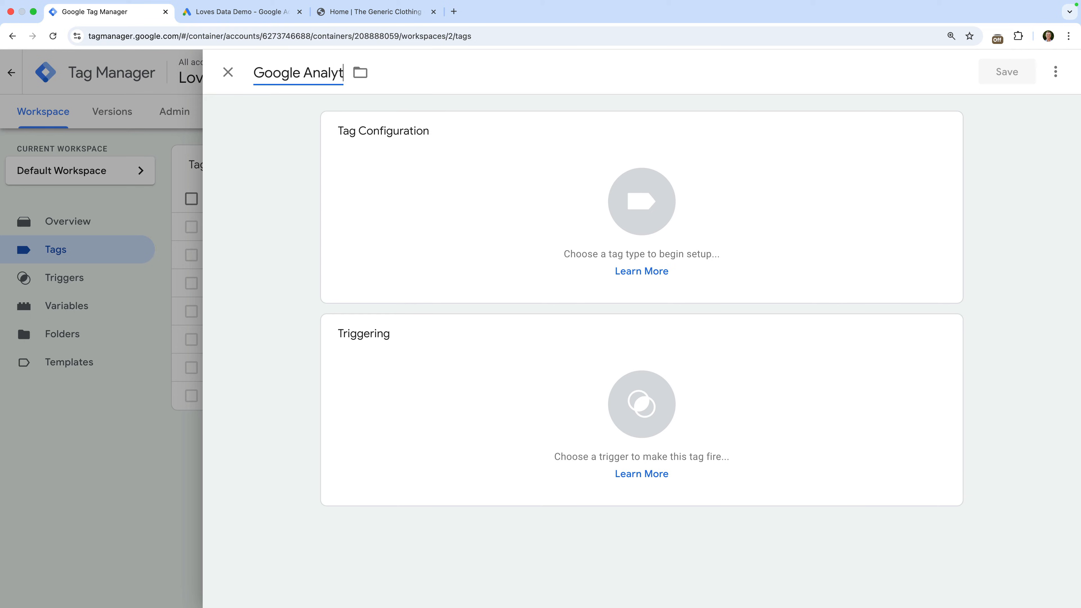
{"action": "type", "text": "ics | GA"}
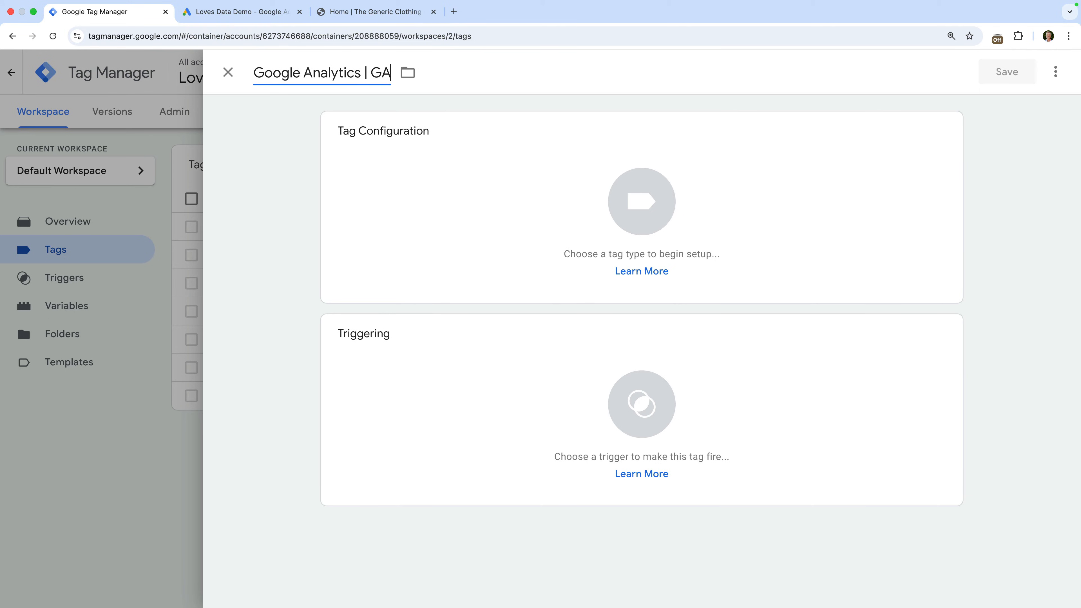
{"action": "type", "text": "4 | Conversion"}
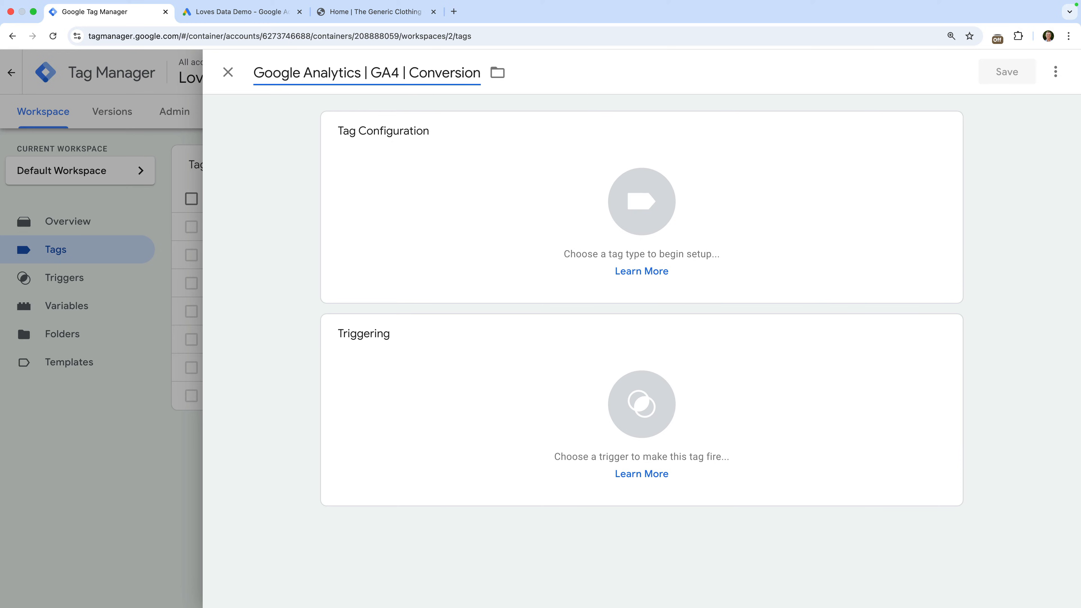
- Set the type of the GA4 conversion tag to Google Analytics: GA4 Event
{"action": "left_click", "coordinate": [230, 111]}
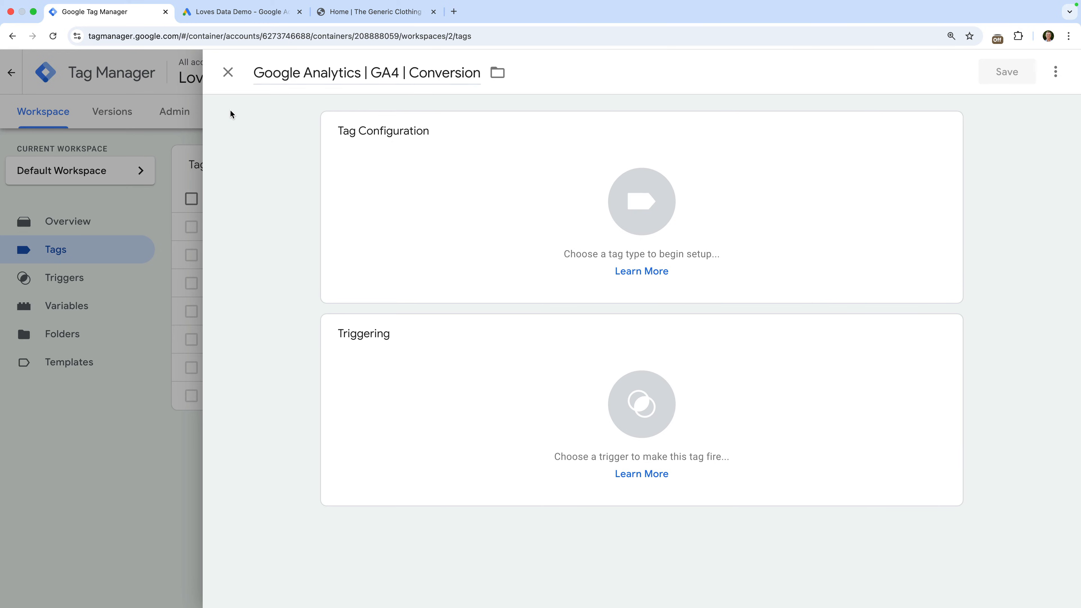
{"action": "left_click", "coordinate": [337, 154]}
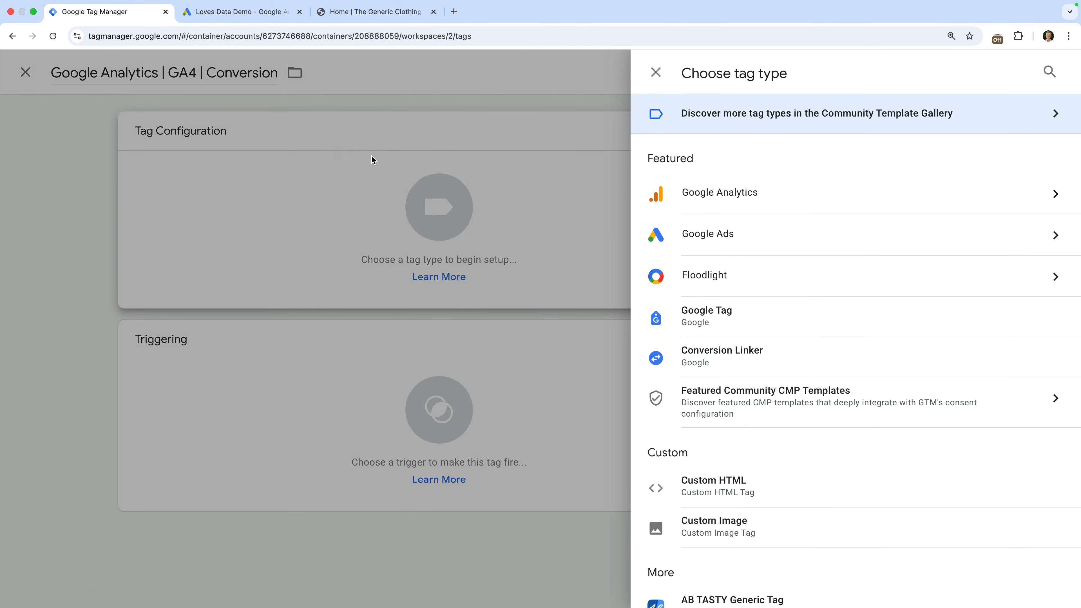
{"action": "left_click", "coordinate": [682, 206]}
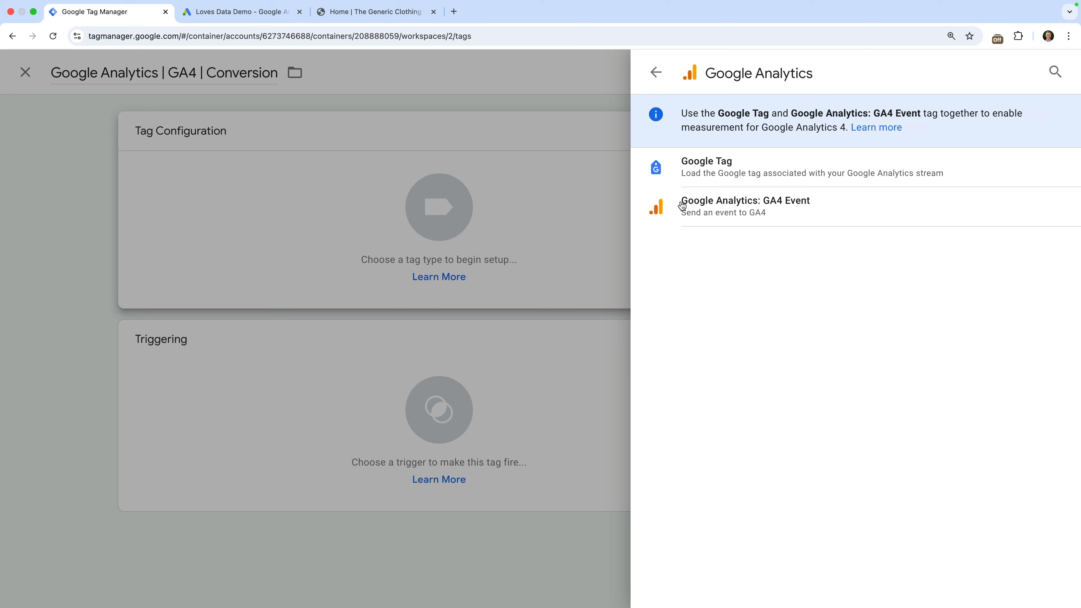
{"action": "left_click", "coordinate": [782, 214]}
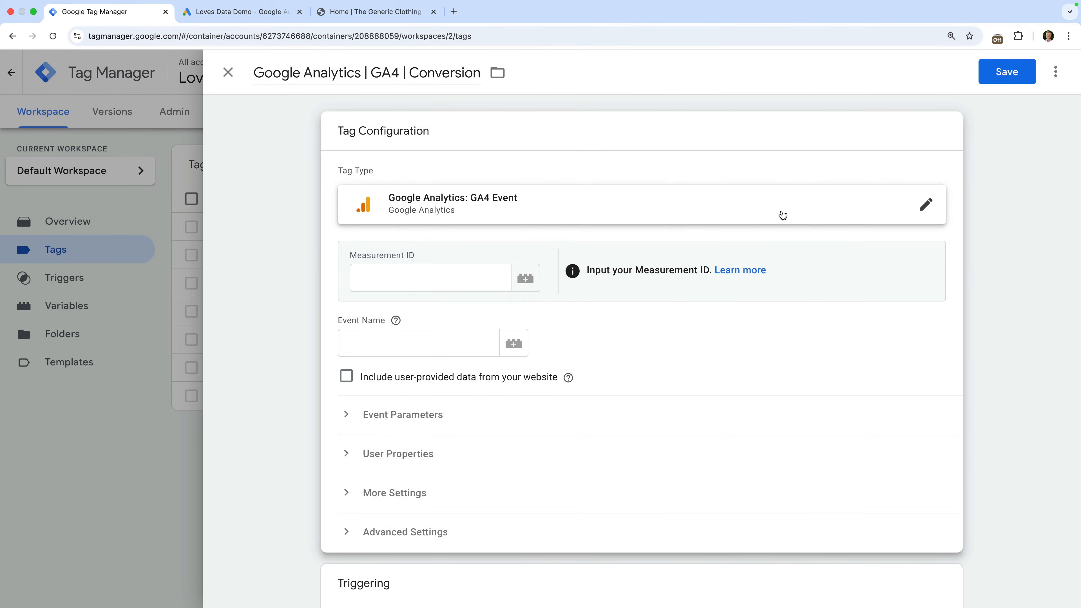
- Use the {{GA4 Measurement ID}} variable as the tag's measurement ID and set the event name to generate_lead
{"action": "left_click", "coordinate": [478, 277]}
{"action": "type", "text": "{{"}
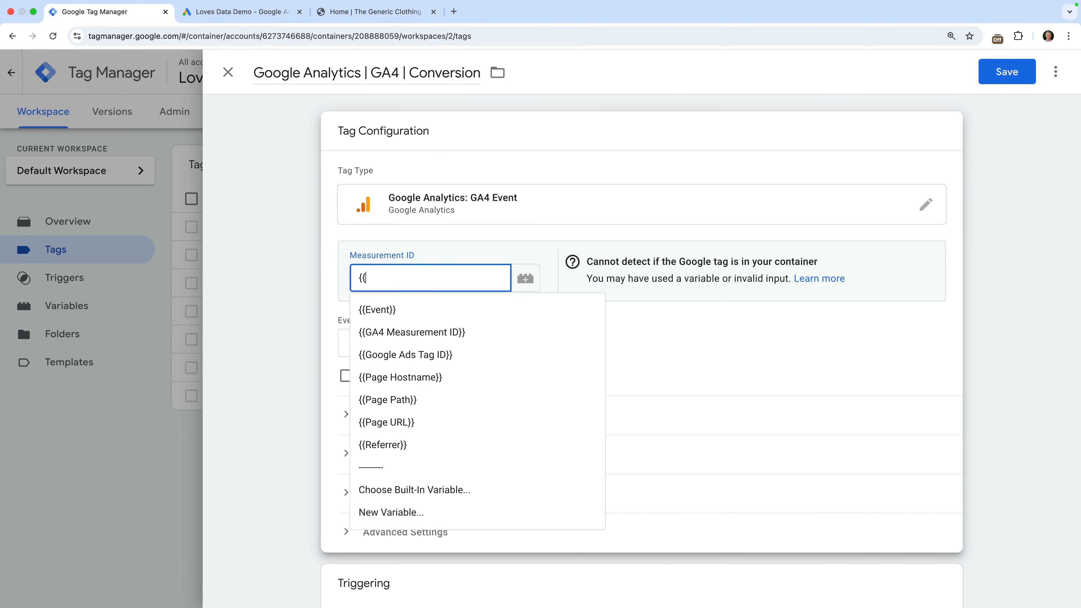
{"action": "left_click", "coordinate": [454, 332]}
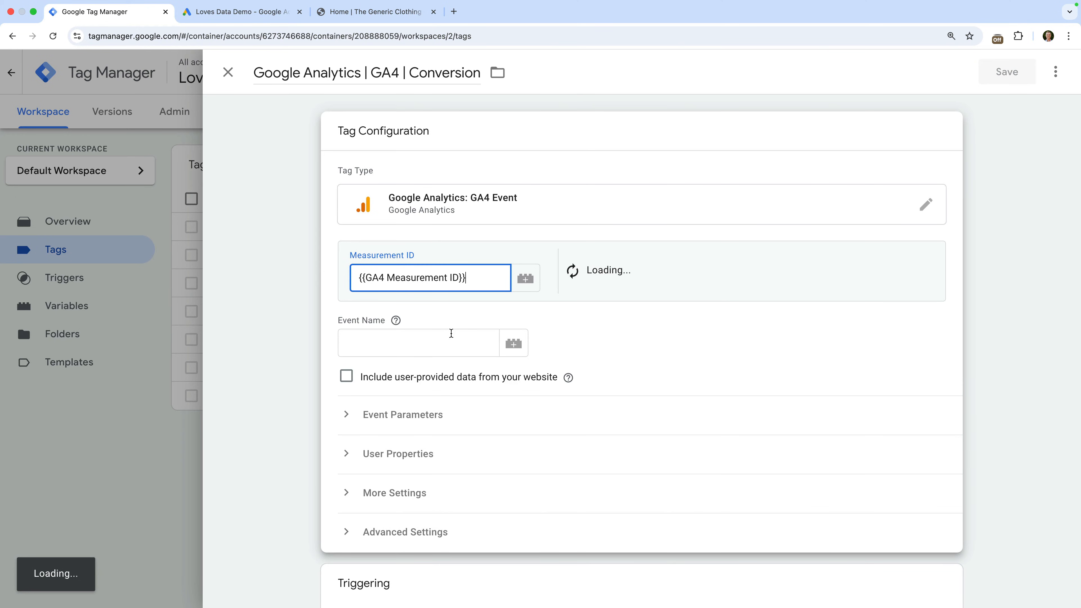
{"action": "left_click", "coordinate": [430, 344]}
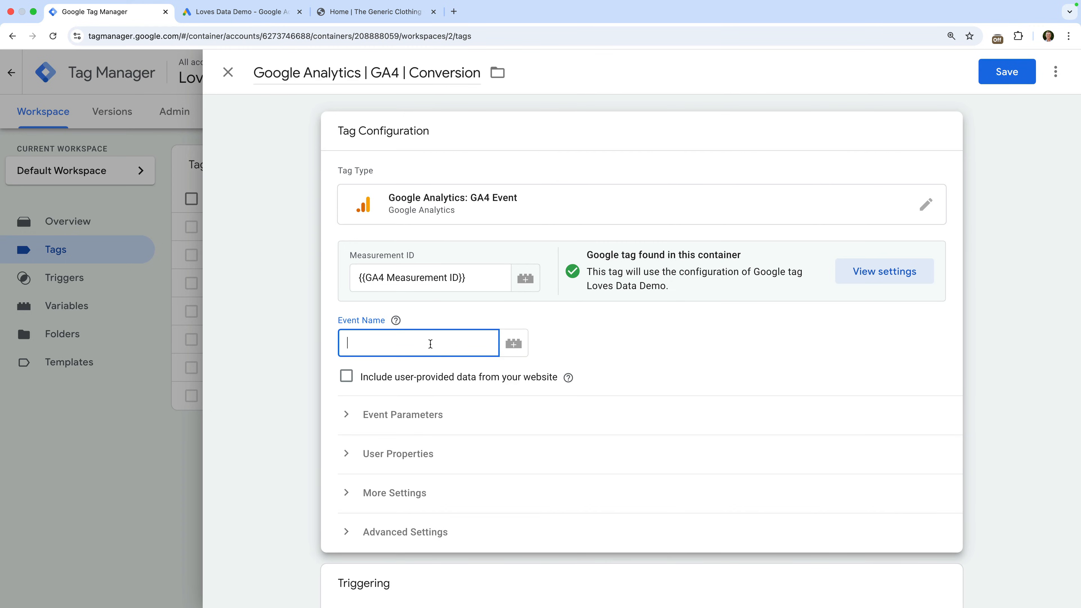
{"action": "type", "text": "generate_lead"}
{"action": "left_click", "coordinate": [562, 359]}
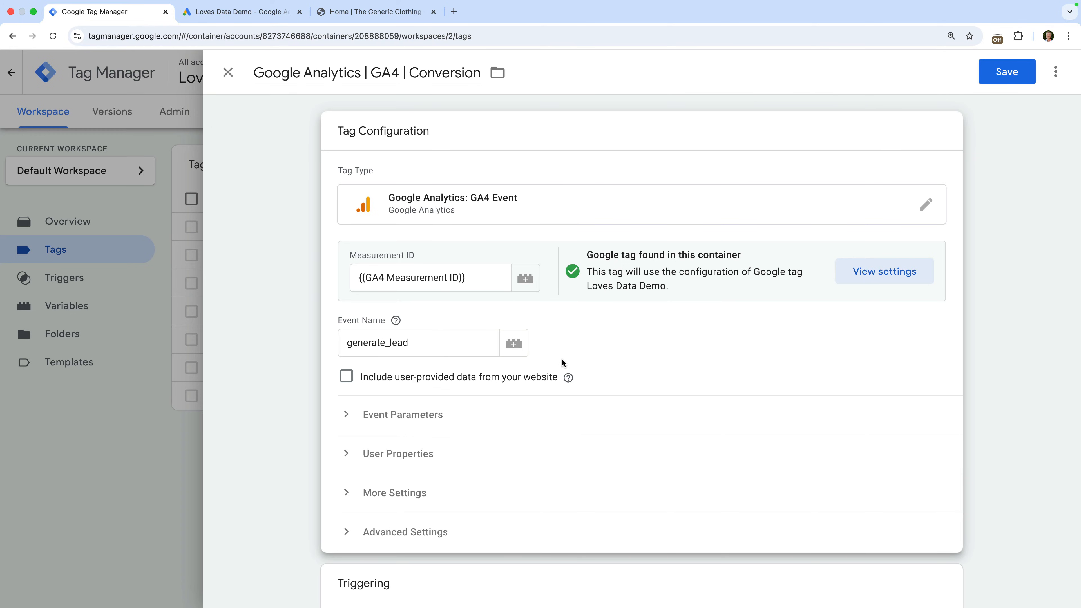
- Assign the existing Thank You Page trigger to the GA4 conversion tag and save the tag
{"action": "scroll", "coordinate": [561, 362], "scroll_direction": "down", "scroll_amount": 5}
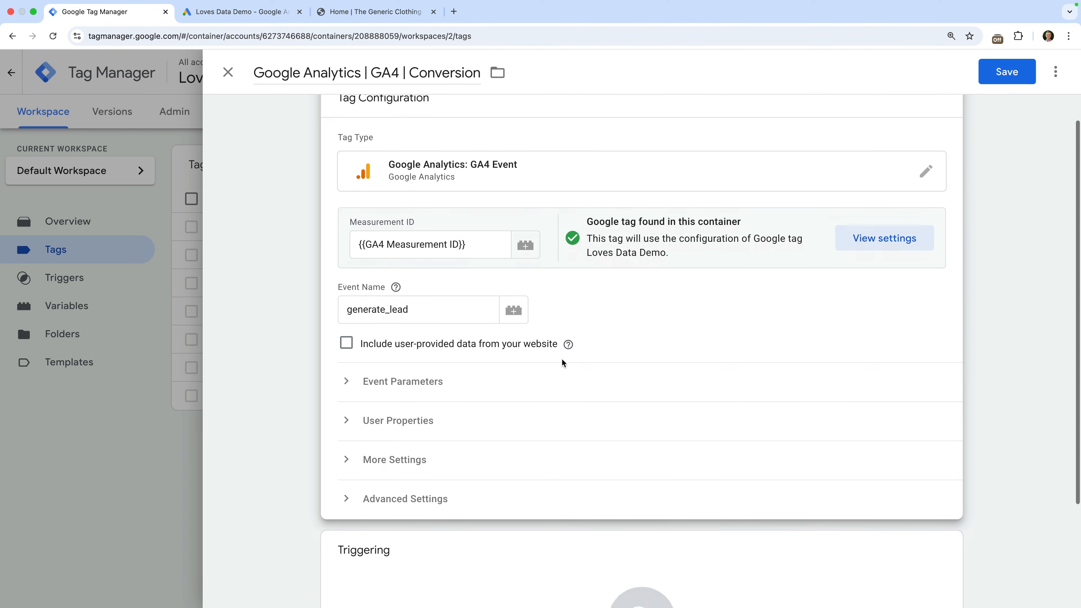
{"action": "left_click", "coordinate": [485, 464]}
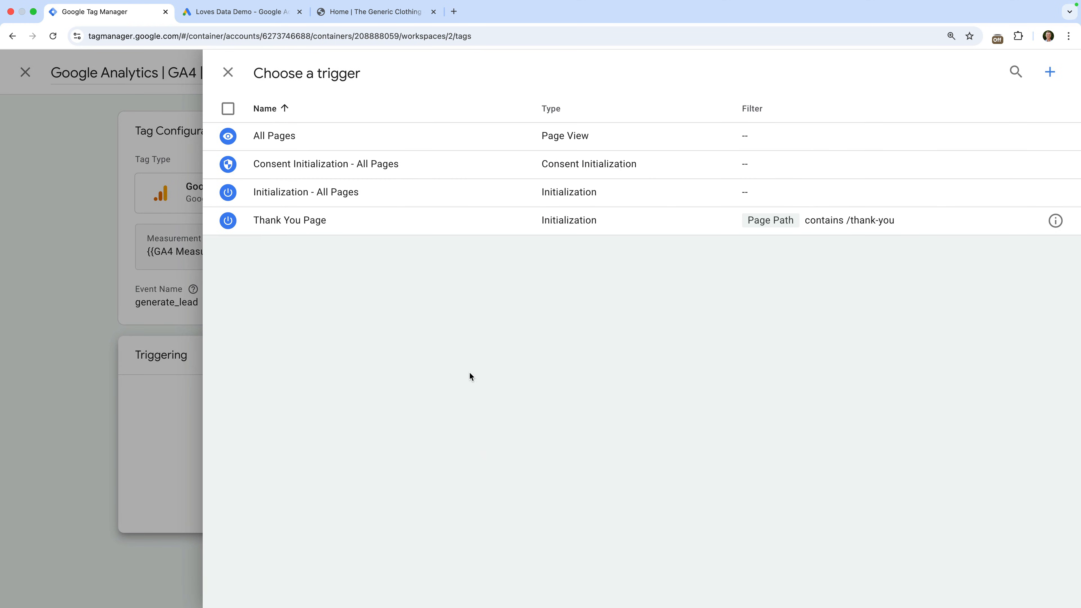
{"action": "left_click", "coordinate": [412, 231]}
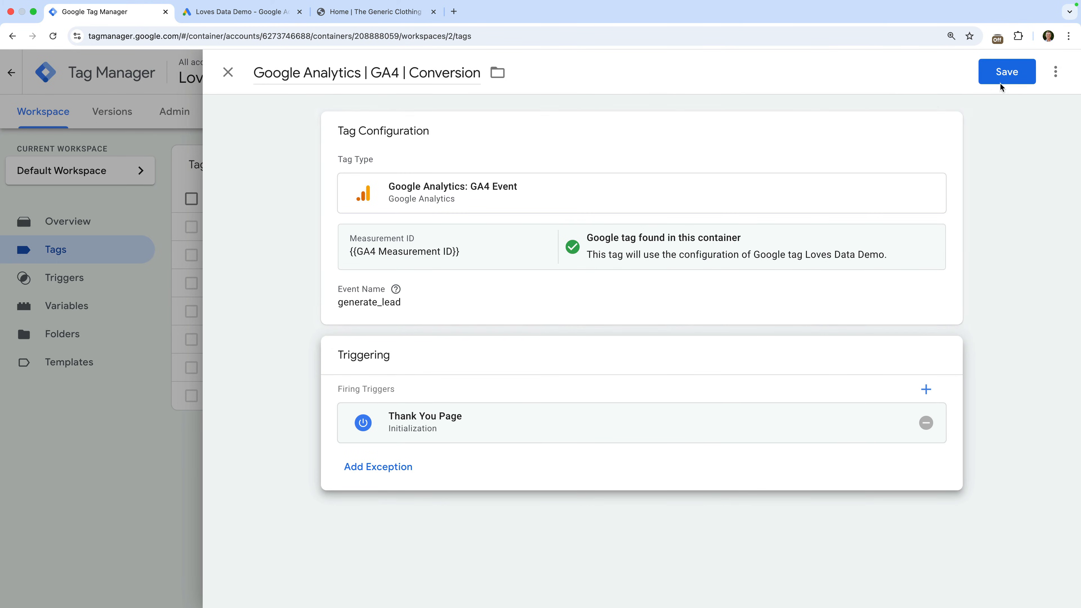
{"action": "left_click", "coordinate": [1007, 80]}
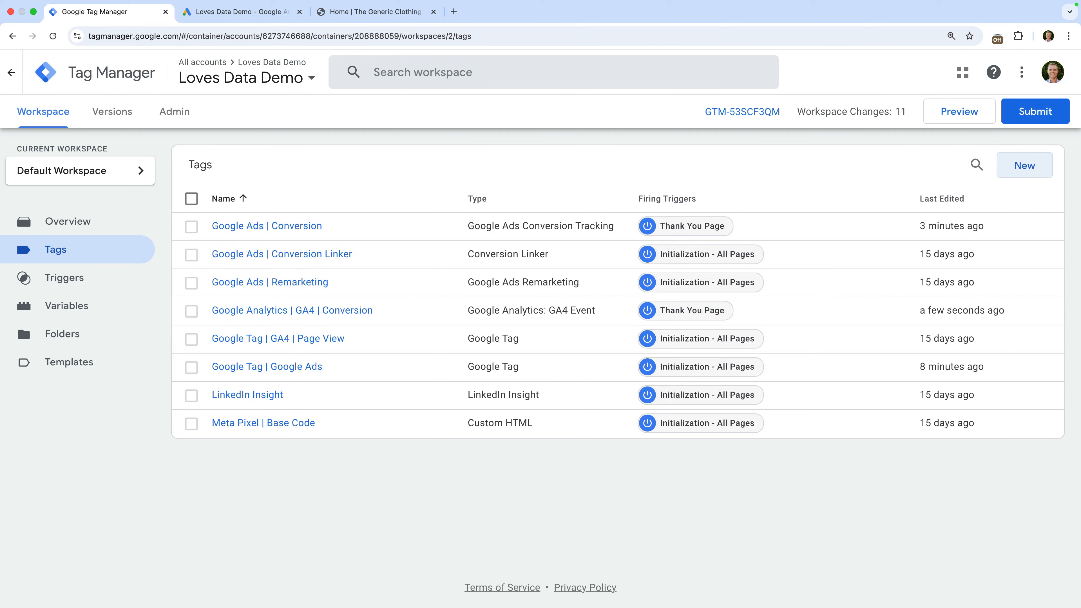
- Switch to the Generic Clothing Company demo site and view the quantity options on the Blue Cap product page
{"action": "left_click", "coordinate": [404, 13]}
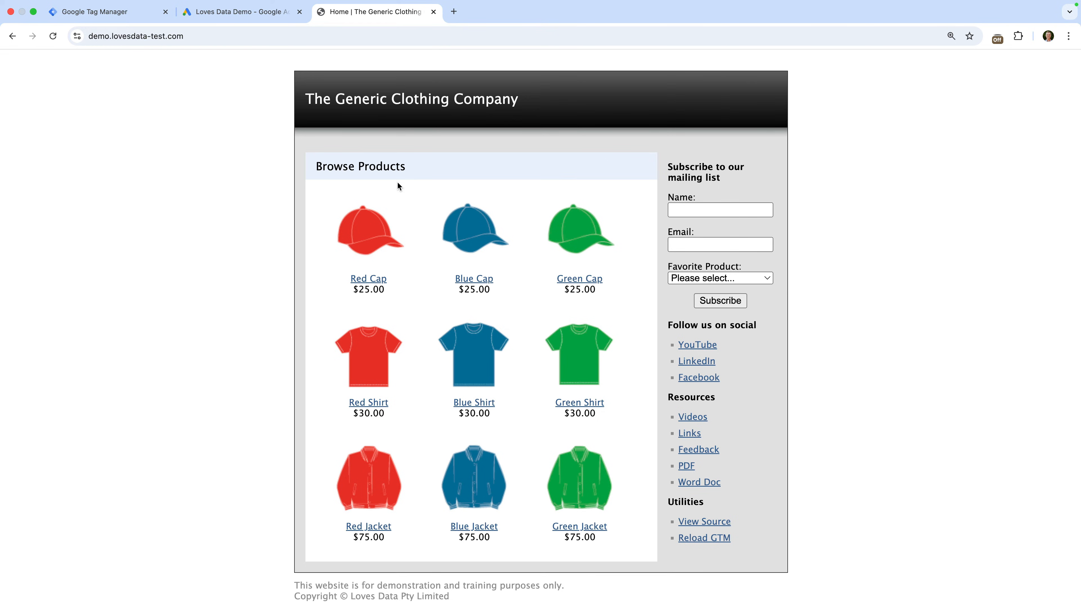
{"action": "left_click", "coordinate": [473, 247]}
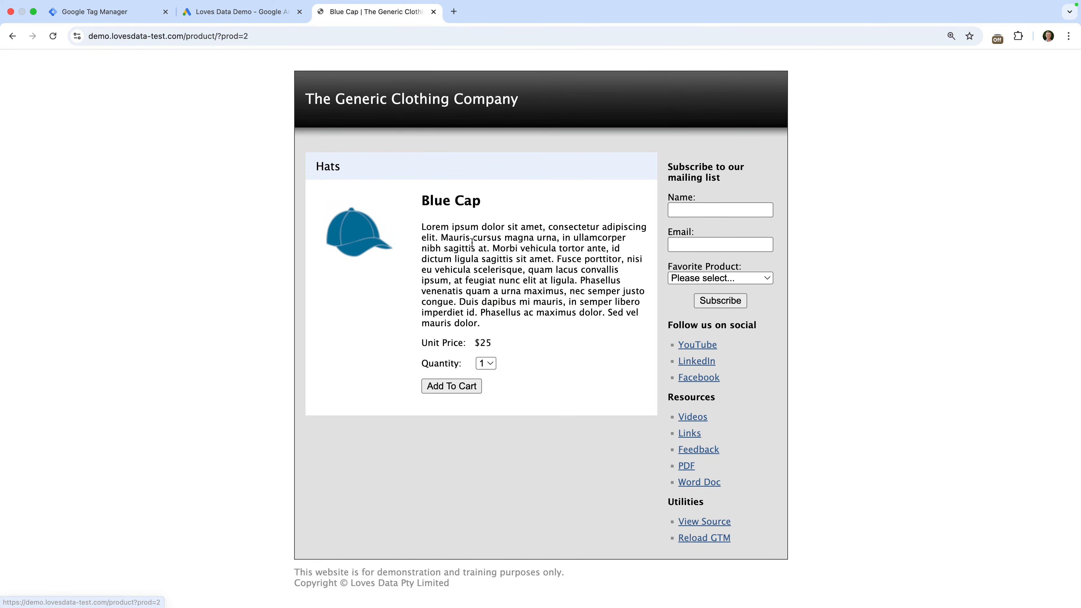
{"action": "left_click", "coordinate": [490, 365]}
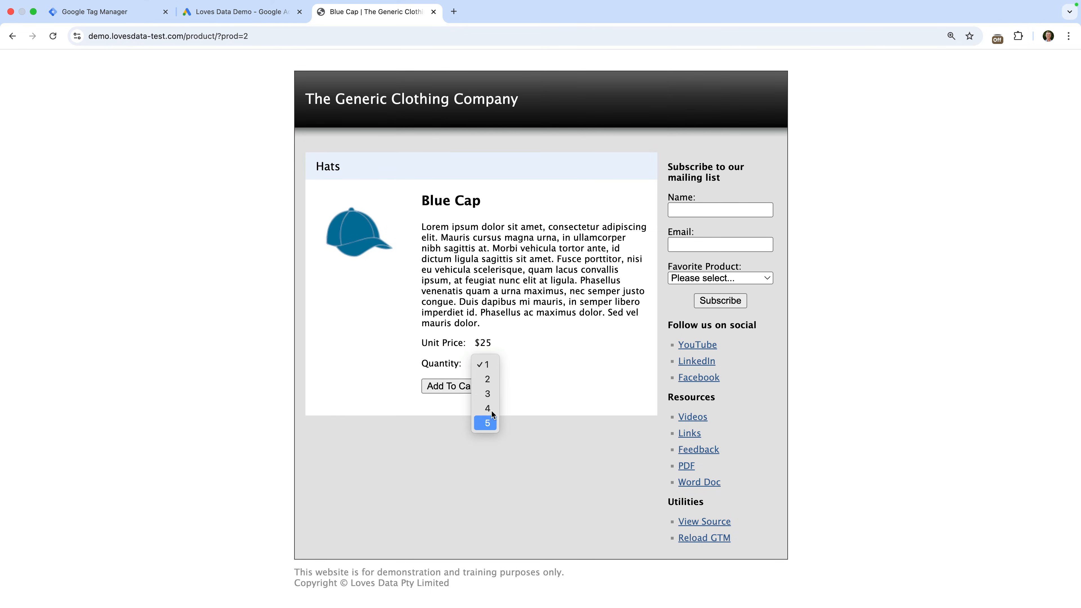
{"action": "left_click", "coordinate": [505, 366]}
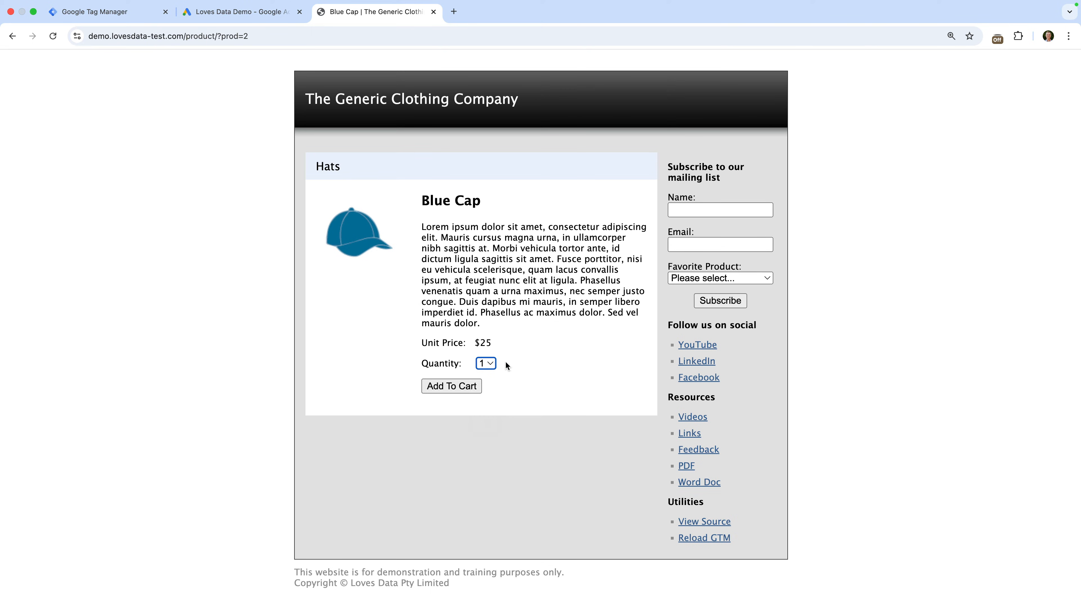
- Inspect the HTML of the Blue Cap page's Quantity selector to find its element ID
{"action": "right_click", "coordinate": [488, 363]}
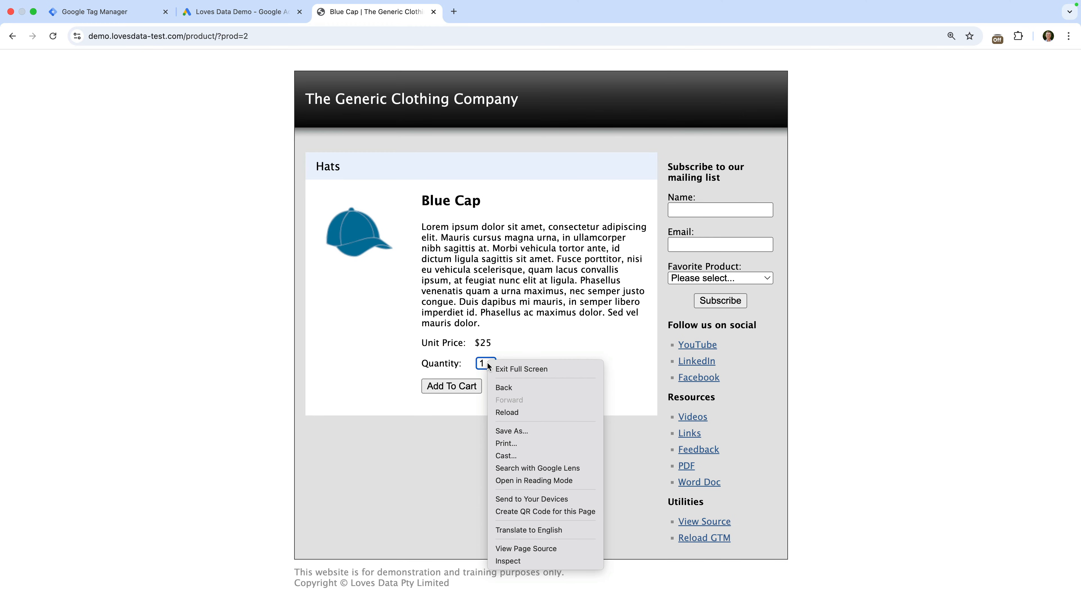
{"action": "left_click", "coordinate": [551, 560]}
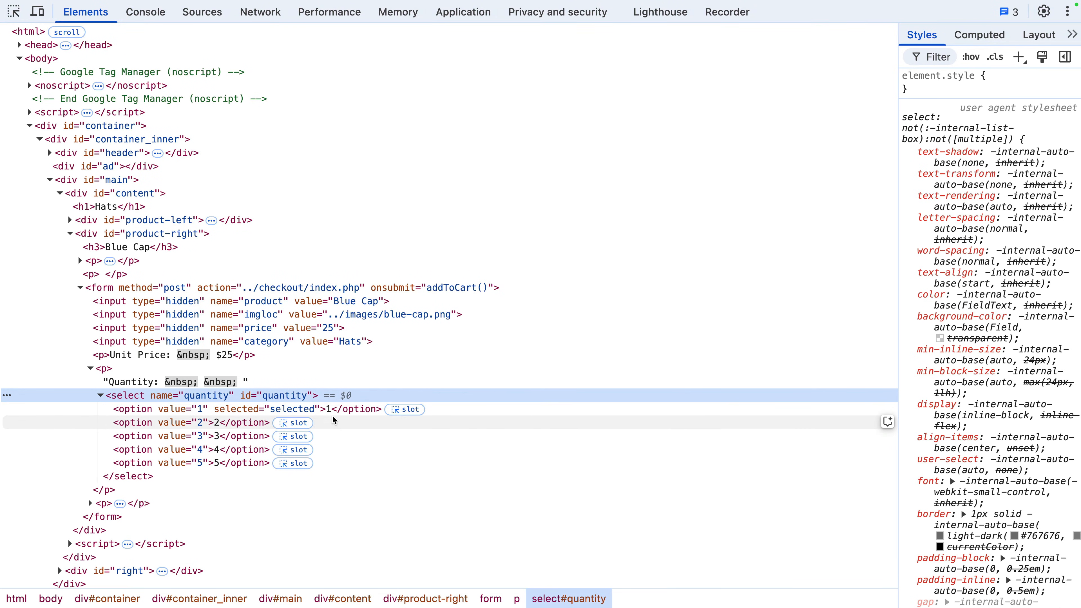
{"action": "double_click", "coordinate": [289, 396]}
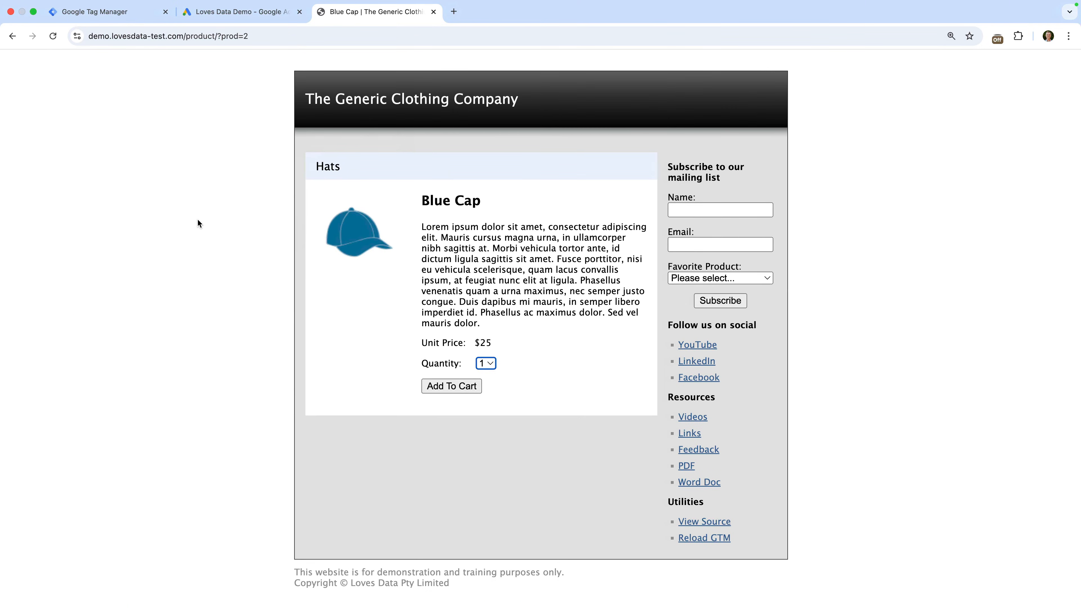
- Switch back to Google Tag Manager and enable the built-in Click ID variable
{"action": "left_click", "coordinate": [137, 14]}
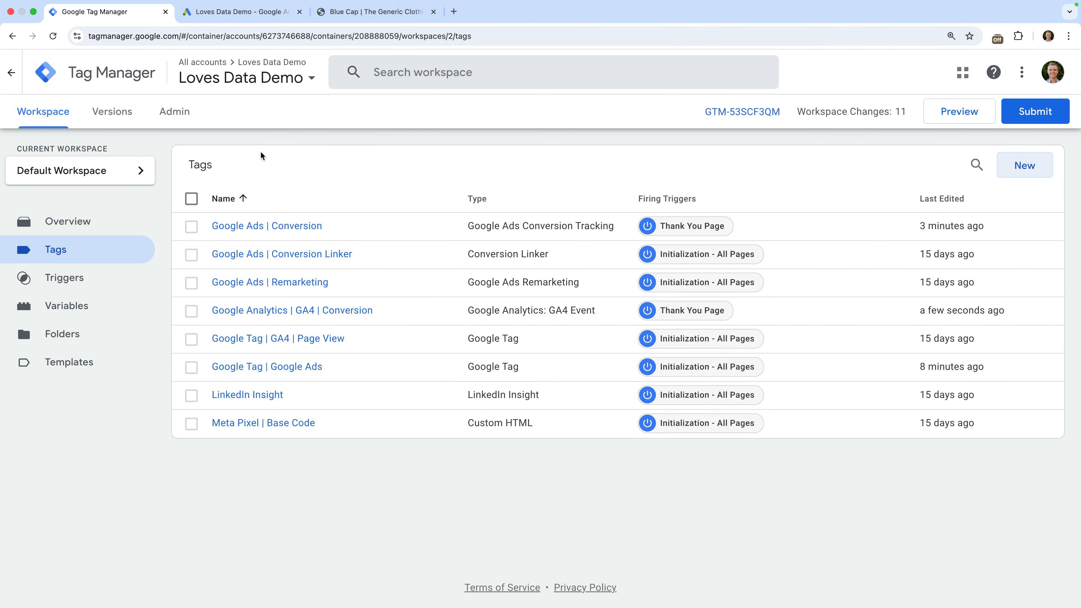
{"action": "left_click", "coordinate": [104, 305]}
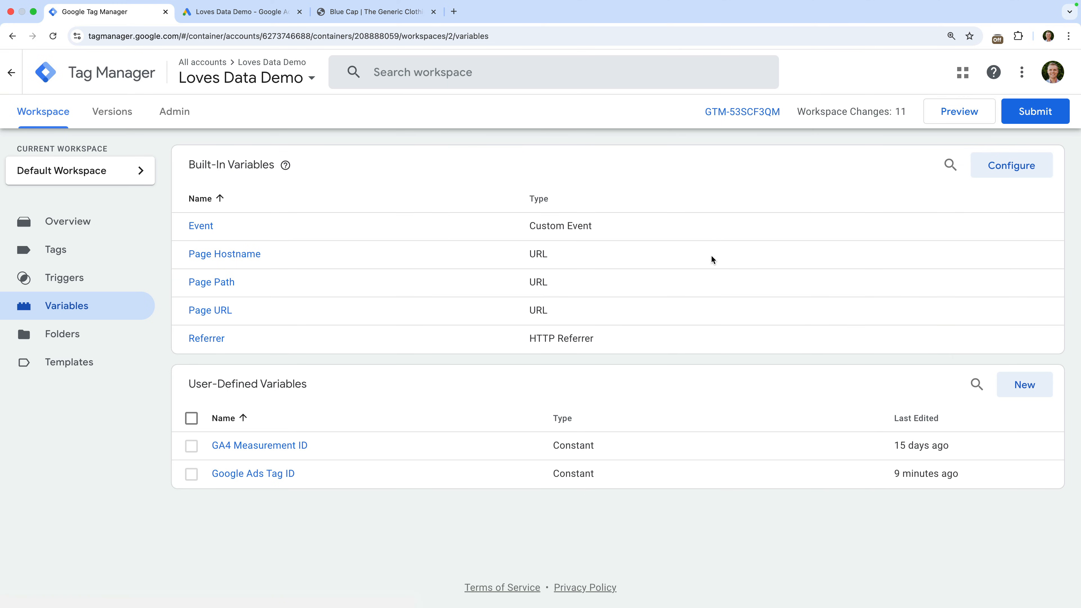
{"action": "left_click", "coordinate": [987, 171]}
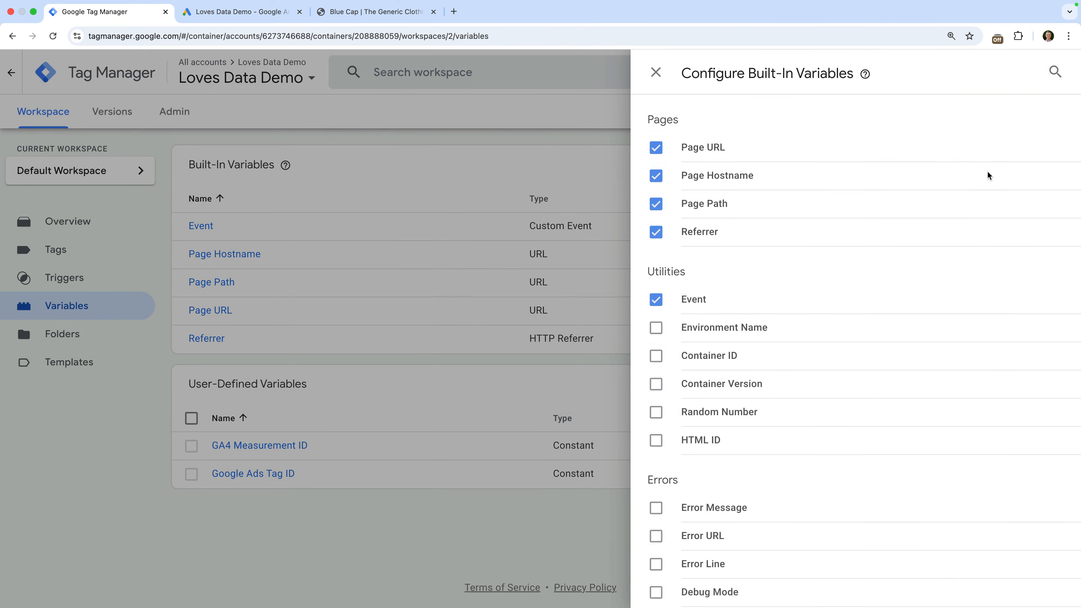
{"action": "scroll", "coordinate": [988, 172], "scroll_direction": "down", "scroll_amount": 10}
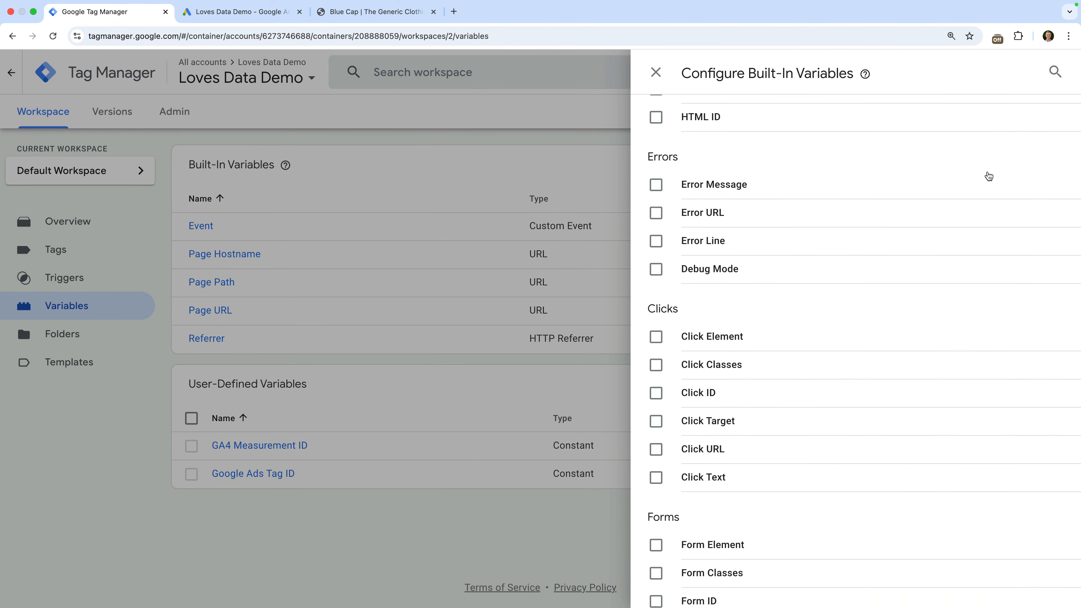
{"action": "scroll", "coordinate": [987, 176], "scroll_direction": "down", "scroll_amount": 1}
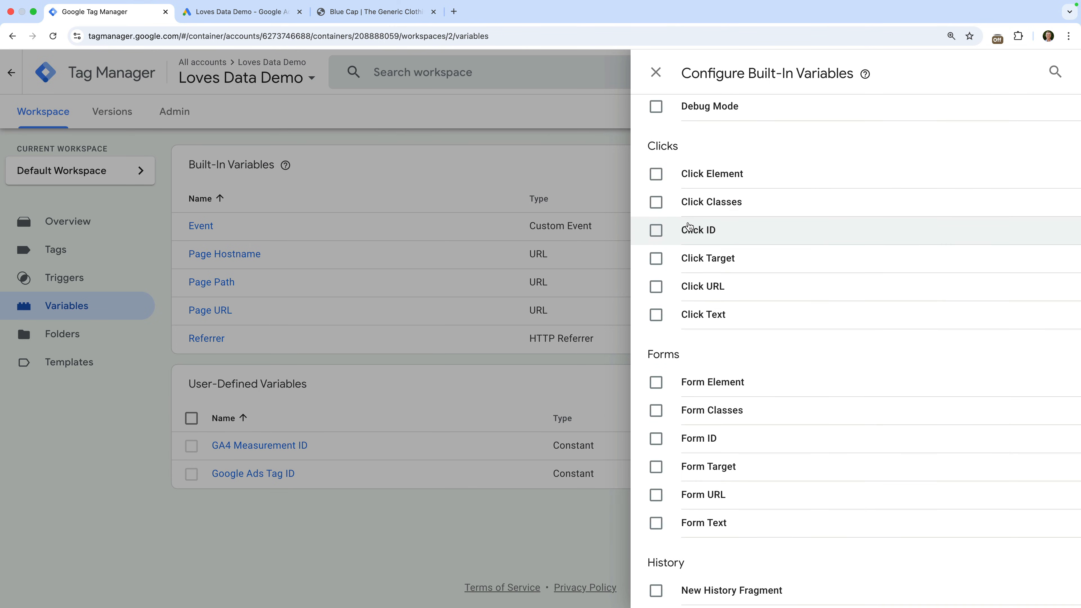
{"action": "left_click", "coordinate": [662, 231]}
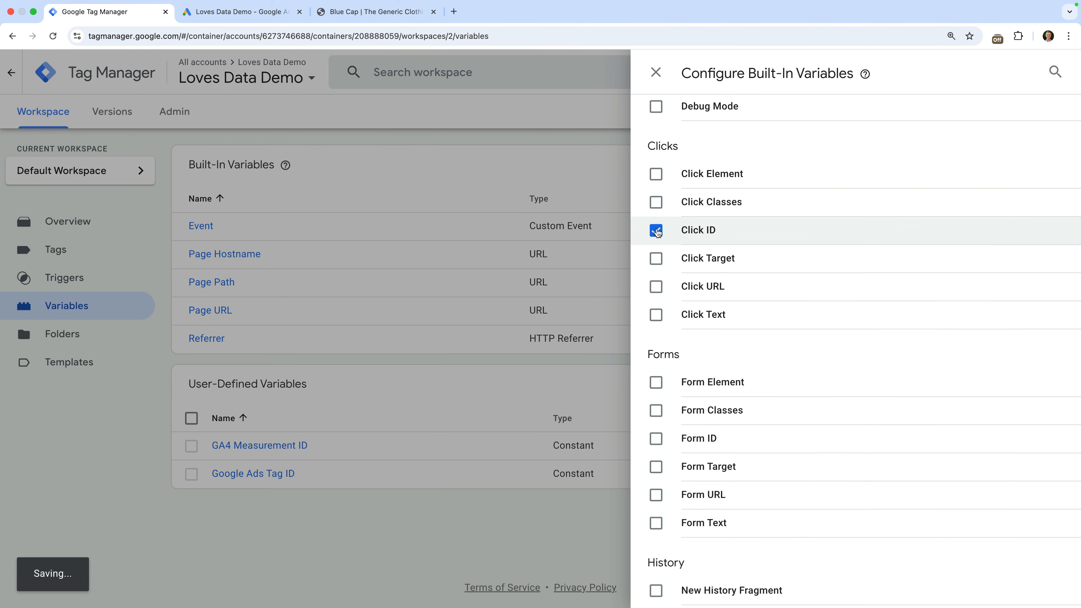
{"action": "left_click", "coordinate": [531, 168]}
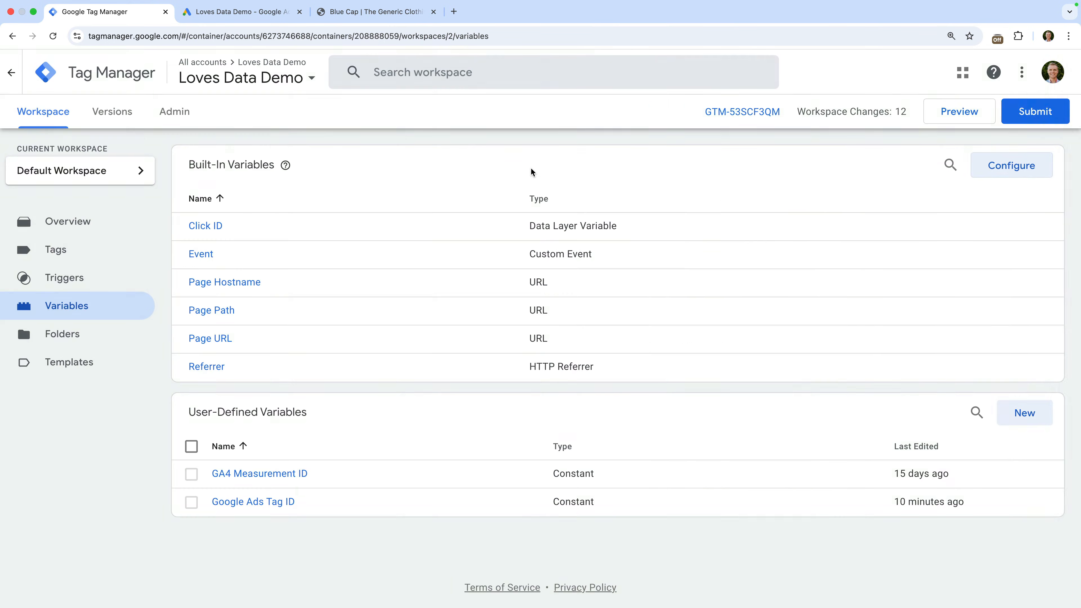
- Create a new tag and name it "Google Analytics | GA4 | Quantity Event"
{"action": "left_click", "coordinate": [120, 249]}
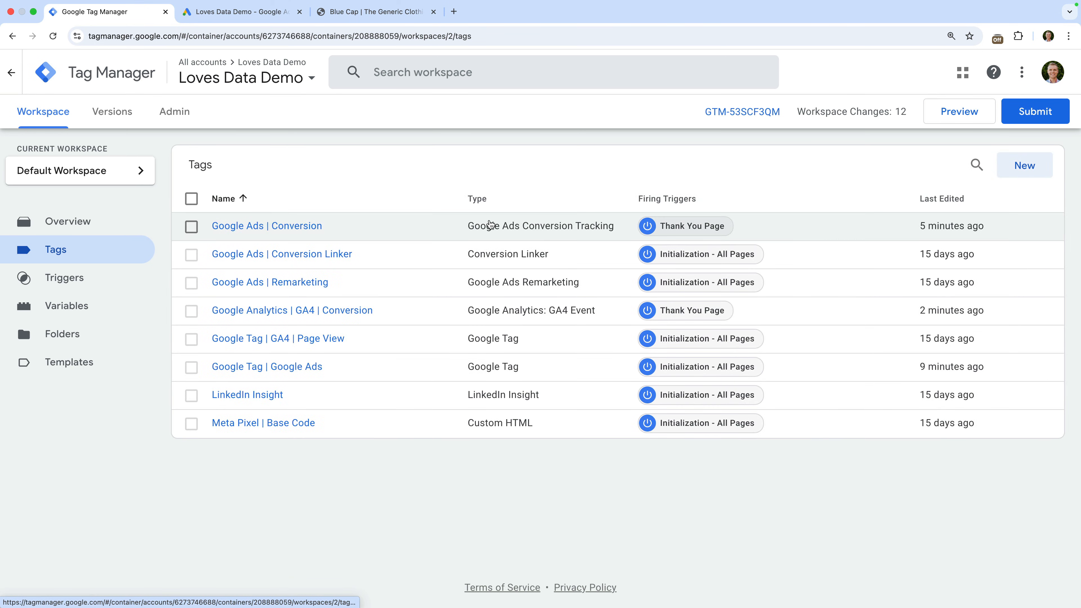
{"action": "left_click", "coordinate": [1024, 166]}
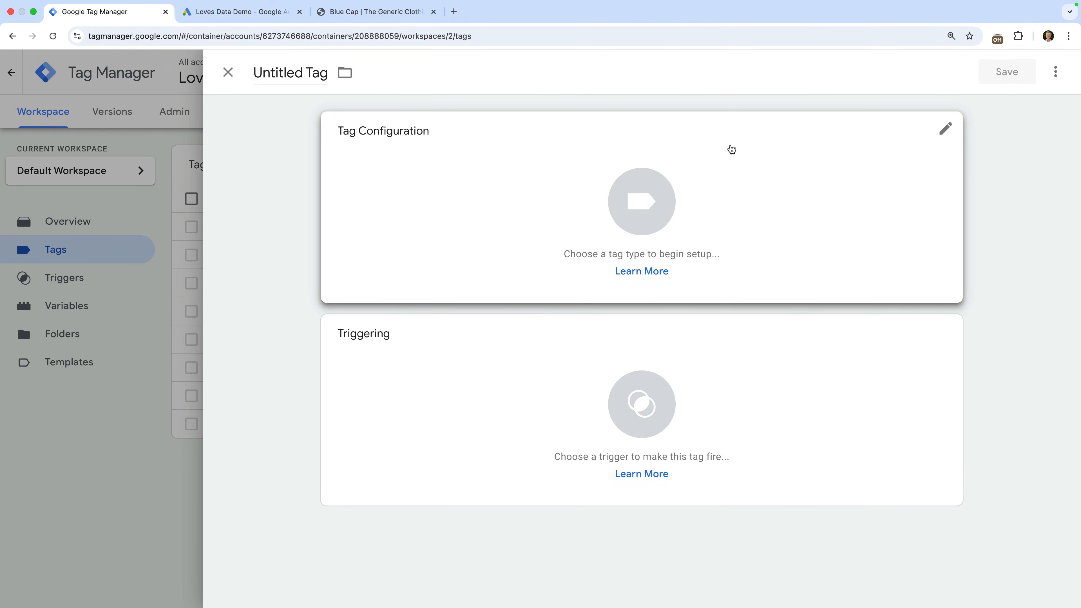
{"action": "left_click", "coordinate": [311, 72]}
{"action": "type", "text": "Google Analytics"}
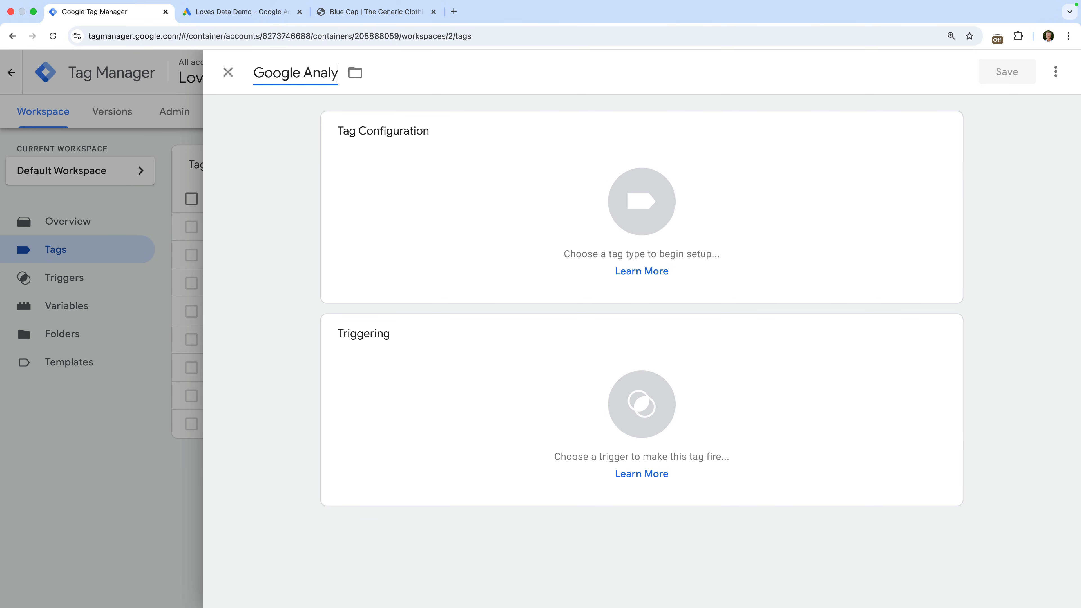
{"action": "type", "text": "GA4"}
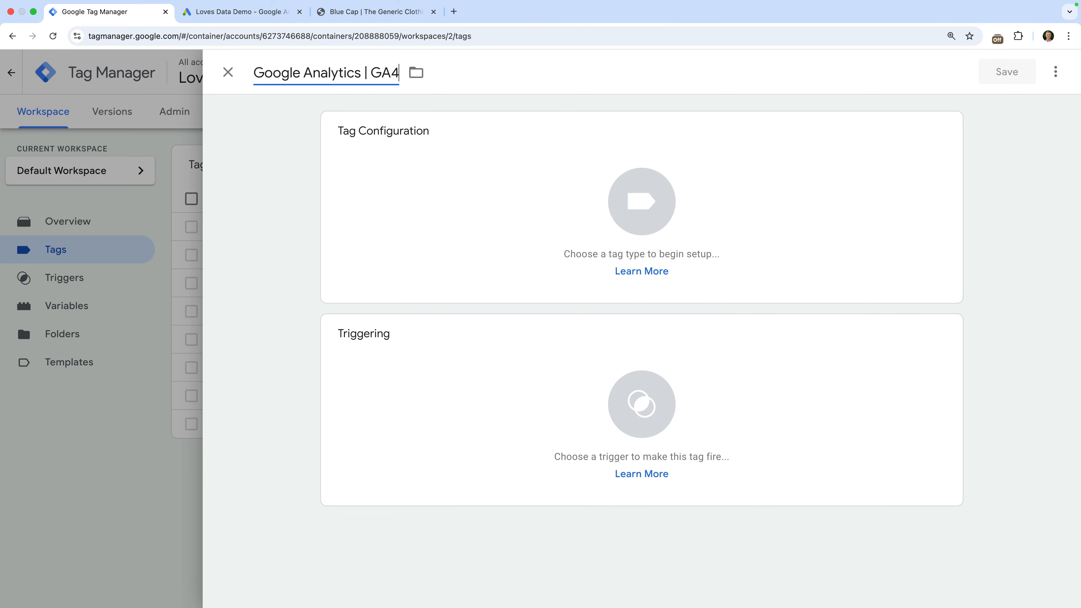
{"action": "type", "text": " | Quantity Event"}
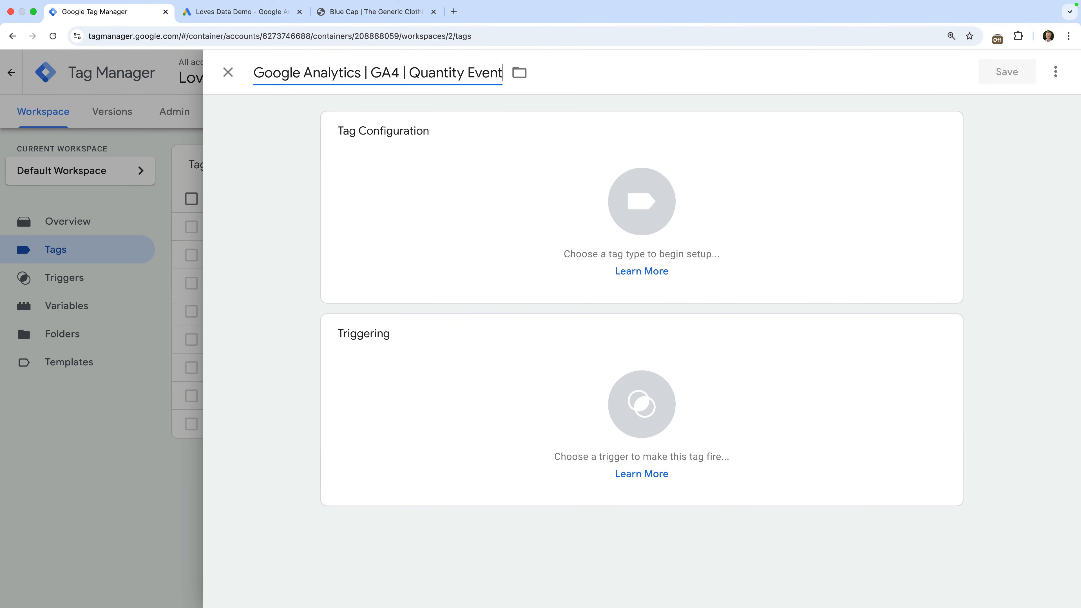
{"action": "left_click", "coordinate": [251, 109]}
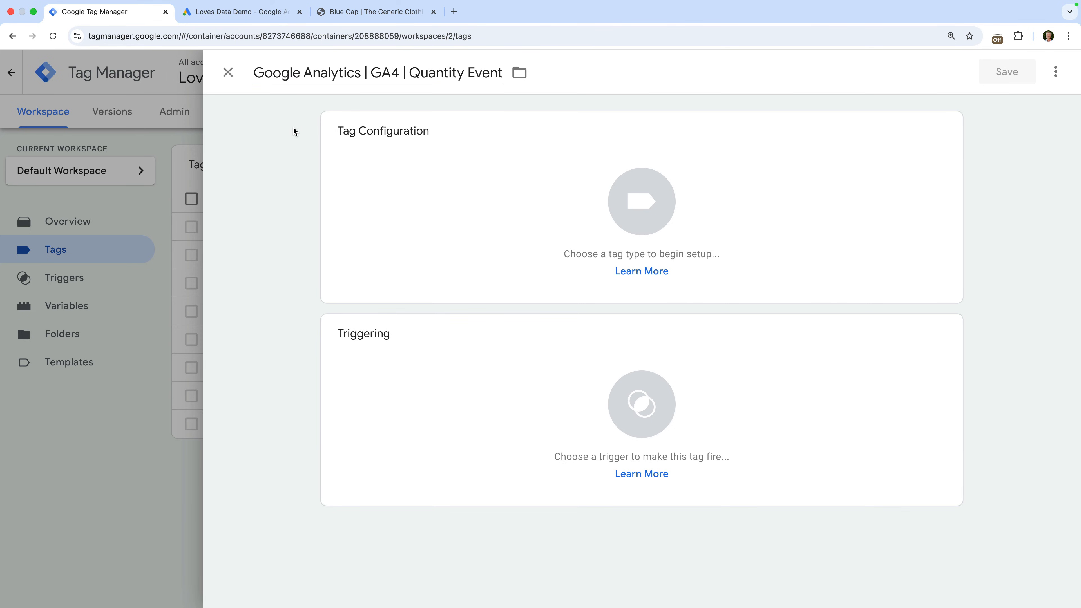
- Choose Google Analytics: GA4 Event as the tag type for the quantity event tag
{"action": "left_click", "coordinate": [376, 154]}
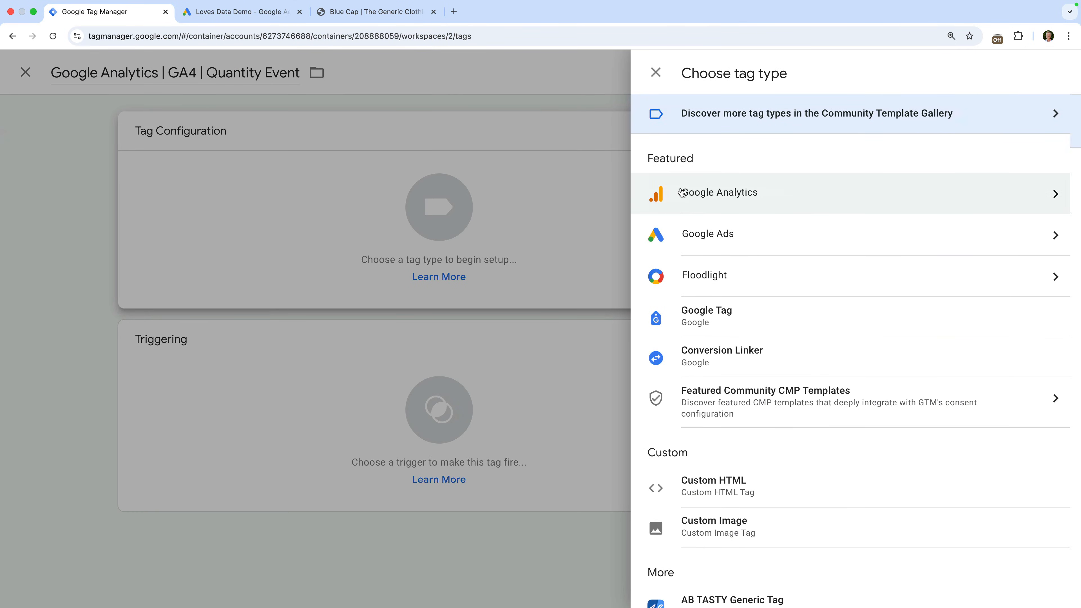
{"action": "left_click", "coordinate": [681, 193]}
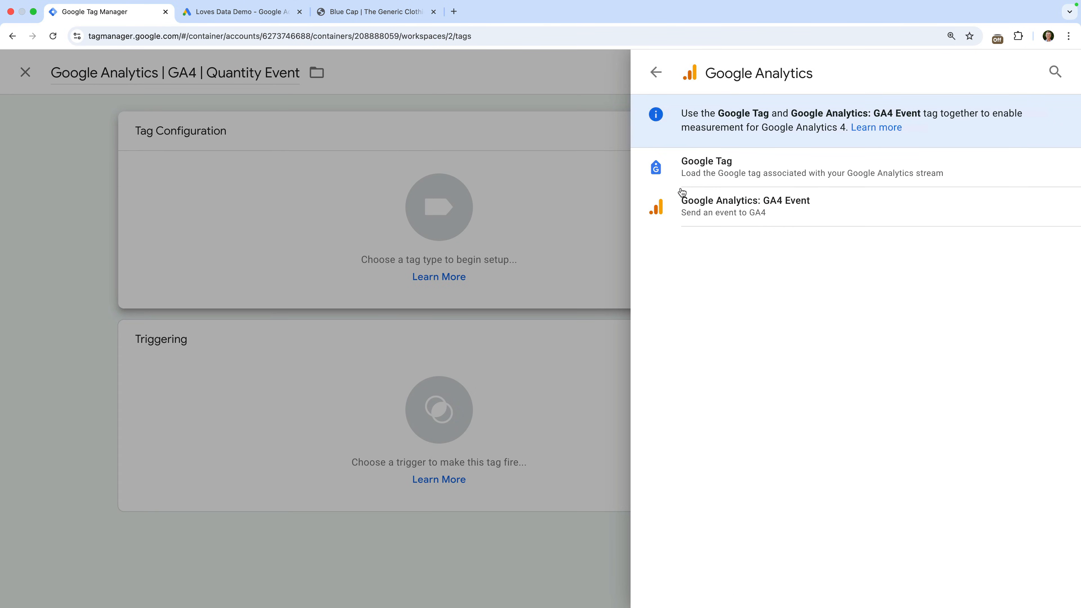
{"action": "left_click", "coordinate": [787, 209]}
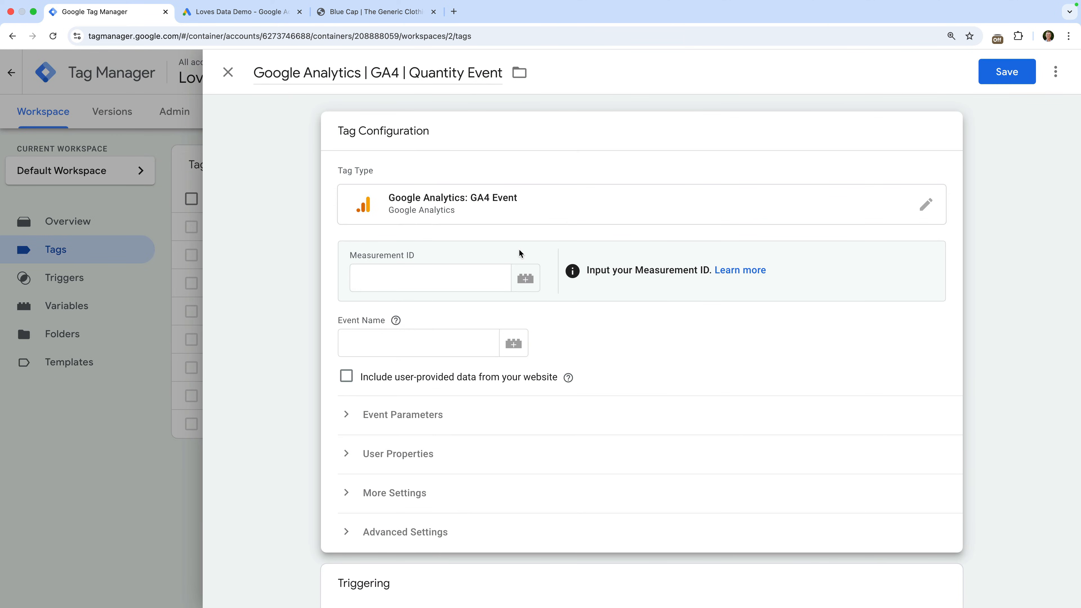
- Set the tag's measurement ID to the {{GA4 Measurement ID}} variable and its event name to select_item
{"action": "left_click", "coordinate": [463, 276]}
{"action": "type", "text": "{{"}
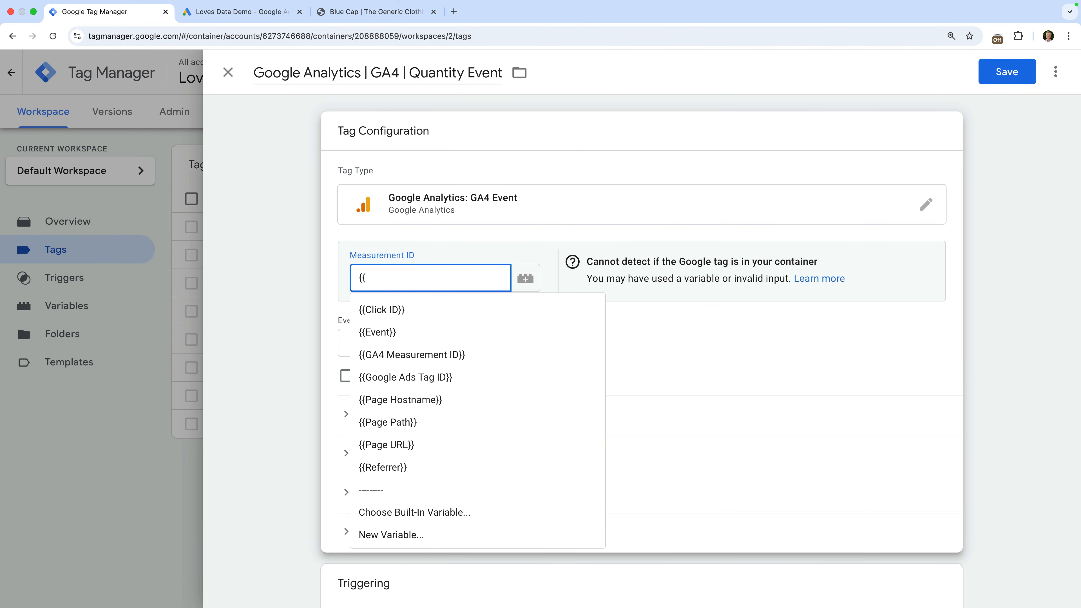
{"action": "left_click", "coordinate": [452, 354]}
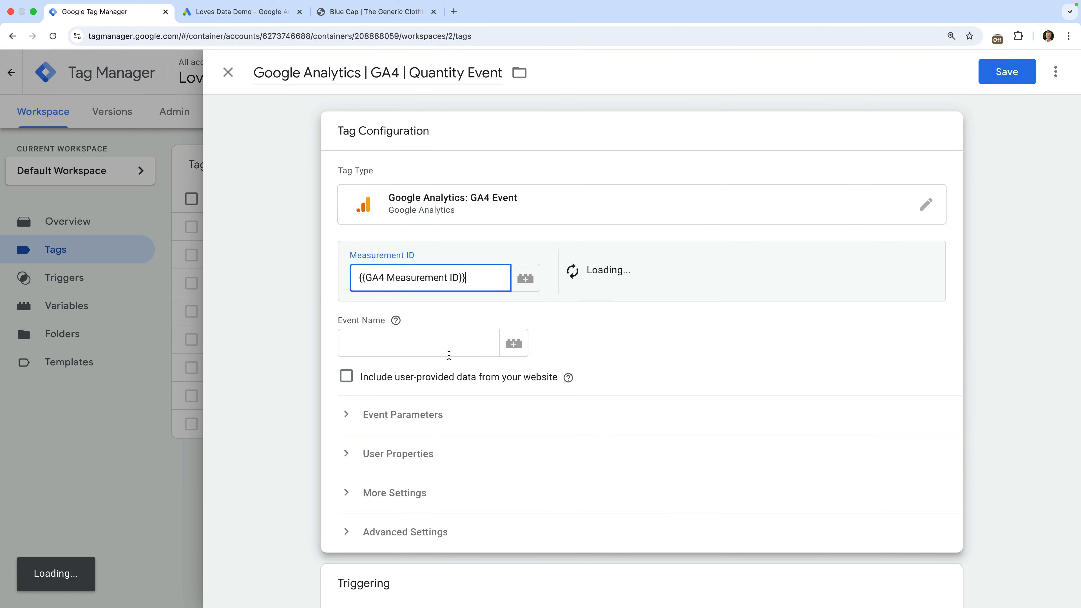
{"action": "left_click", "coordinate": [428, 349]}
{"action": "type", "text": "select_"}
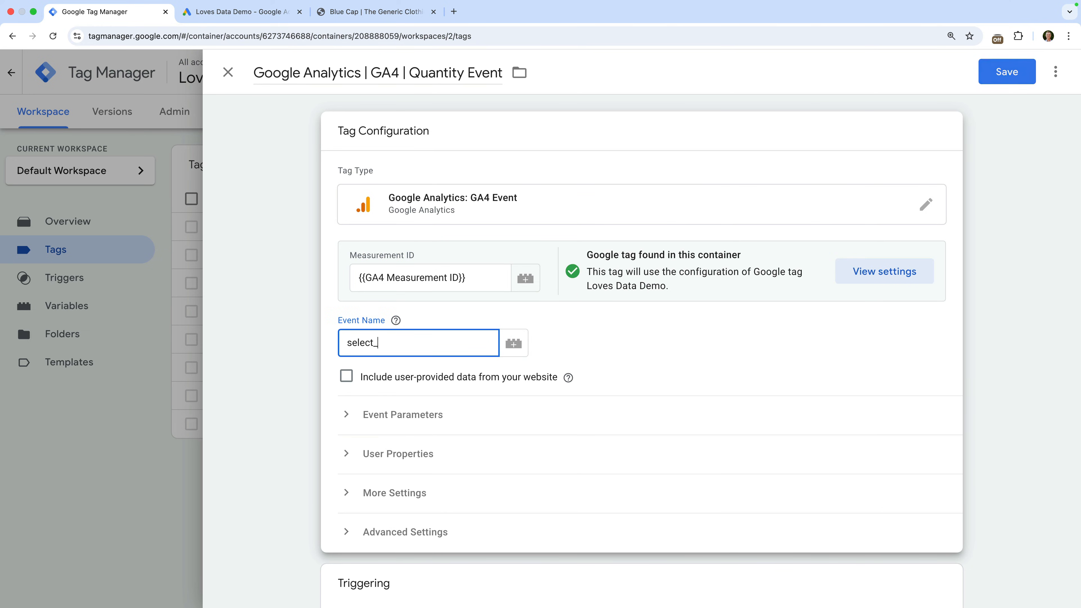
{"action": "type", "text": "item"}
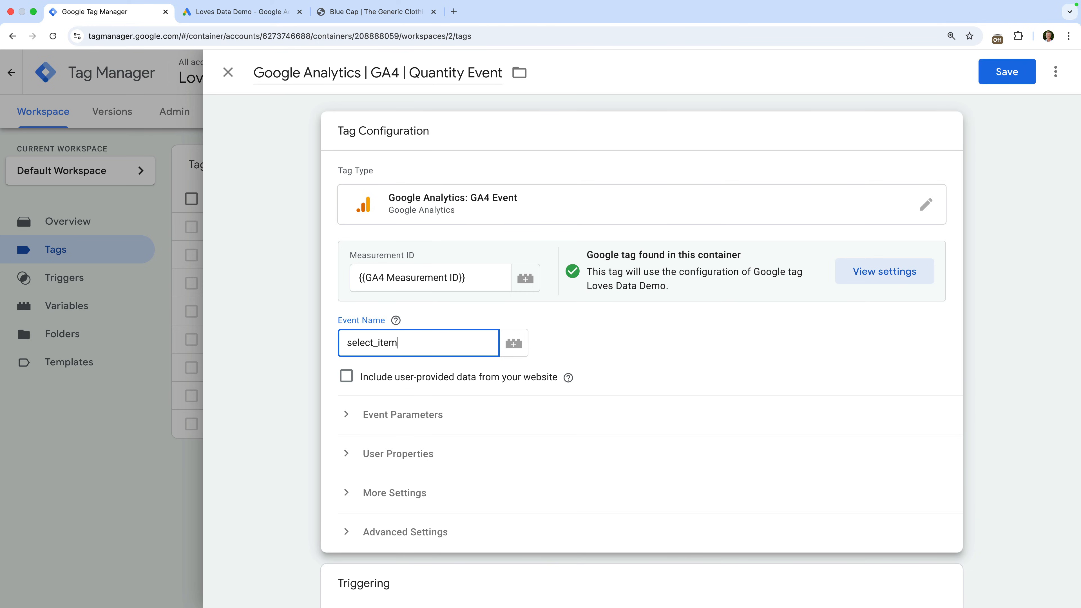
{"action": "left_click", "coordinate": [574, 353]}
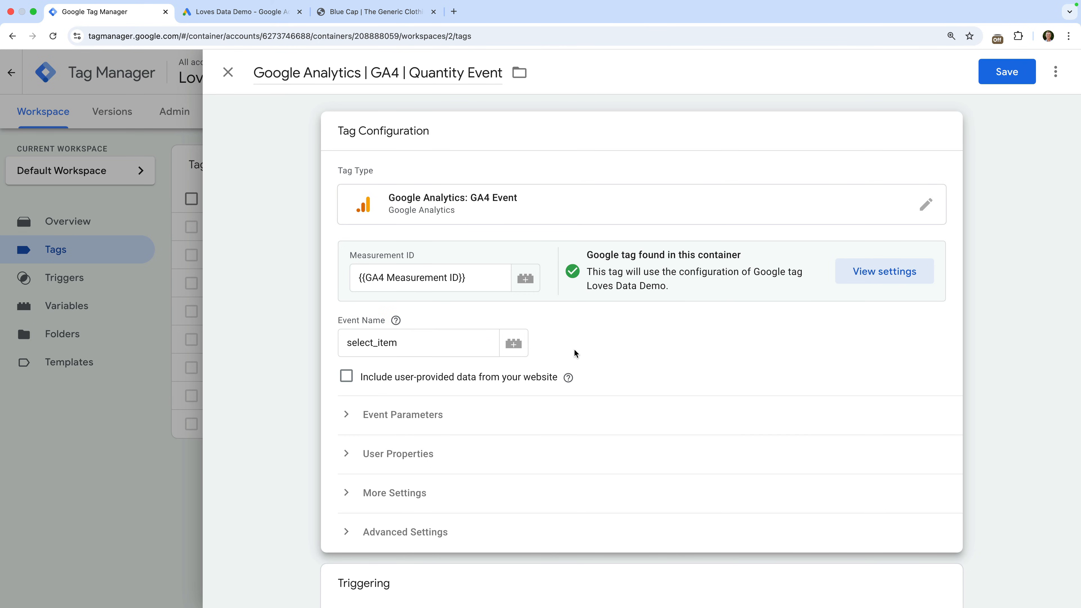
- Add an event parameter named item_list_name with the {{Click ID}} variable as its value
{"action": "scroll", "coordinate": [573, 348], "scroll_direction": "down", "scroll_amount": 2}
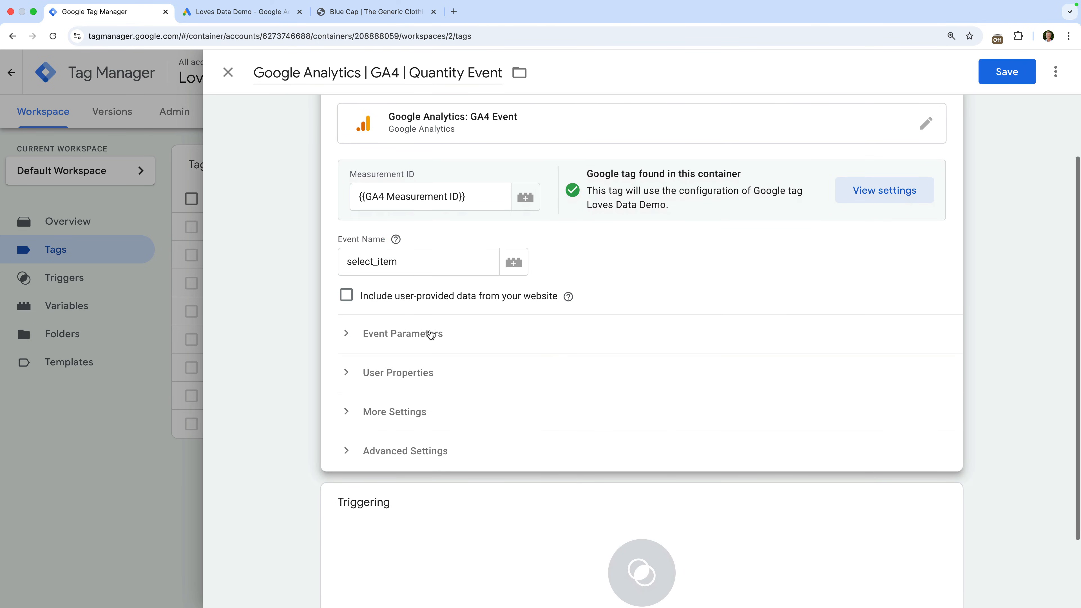
{"action": "left_click", "coordinate": [427, 334]}
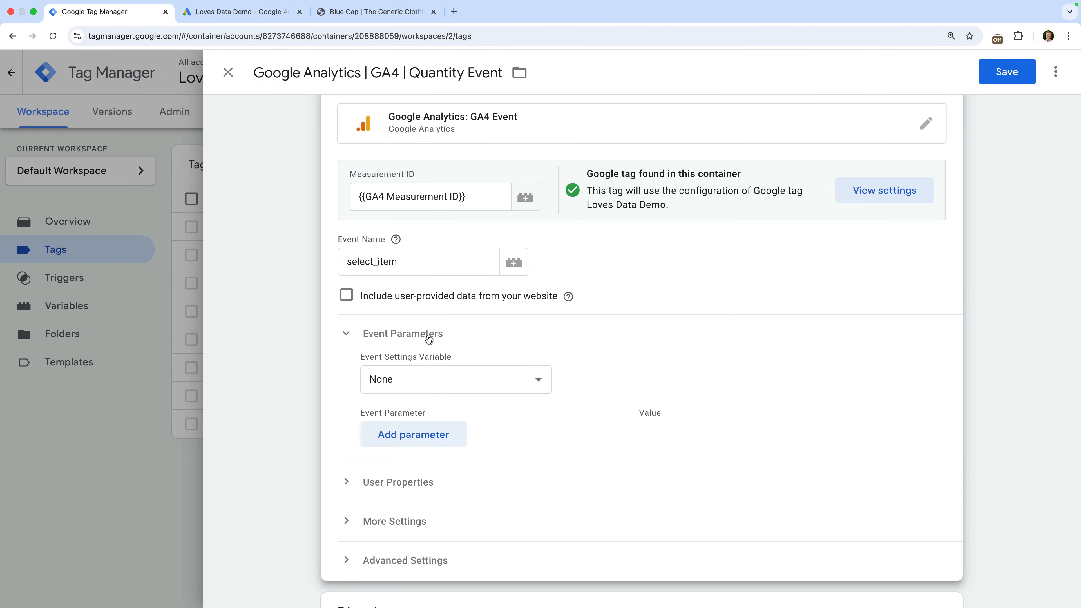
{"action": "left_click", "coordinate": [449, 429]}
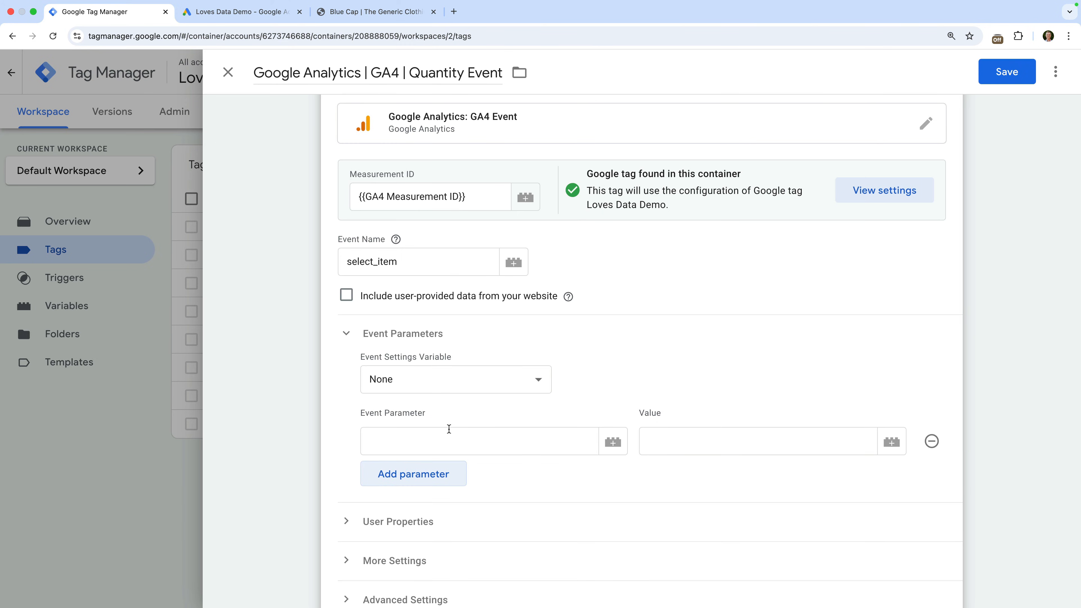
{"action": "left_click", "coordinate": [449, 437]}
{"action": "type", "text": "i"}
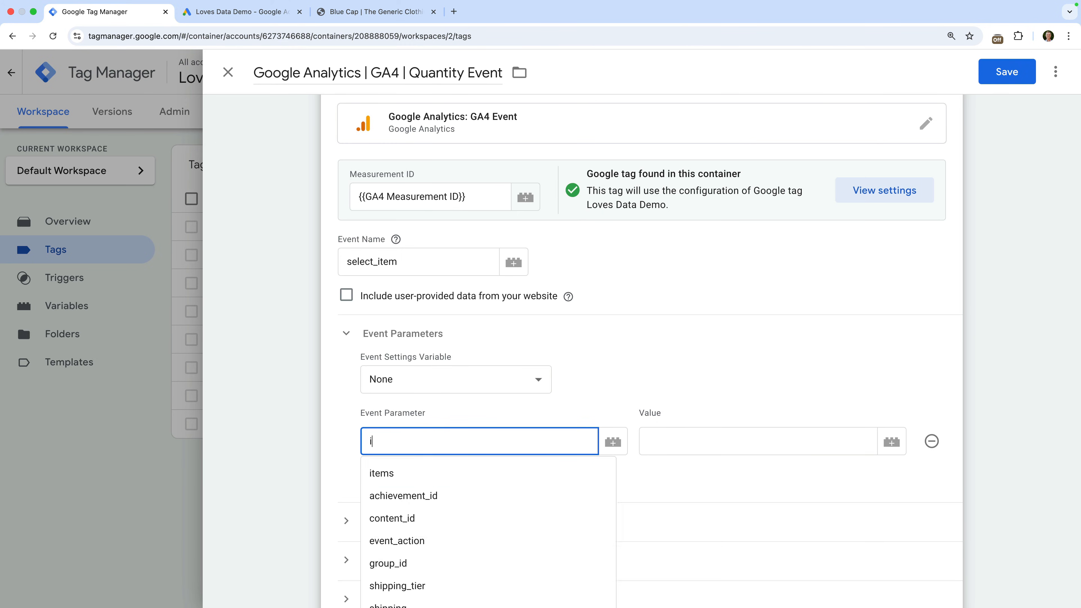
{"action": "type", "text": "tem_list"}
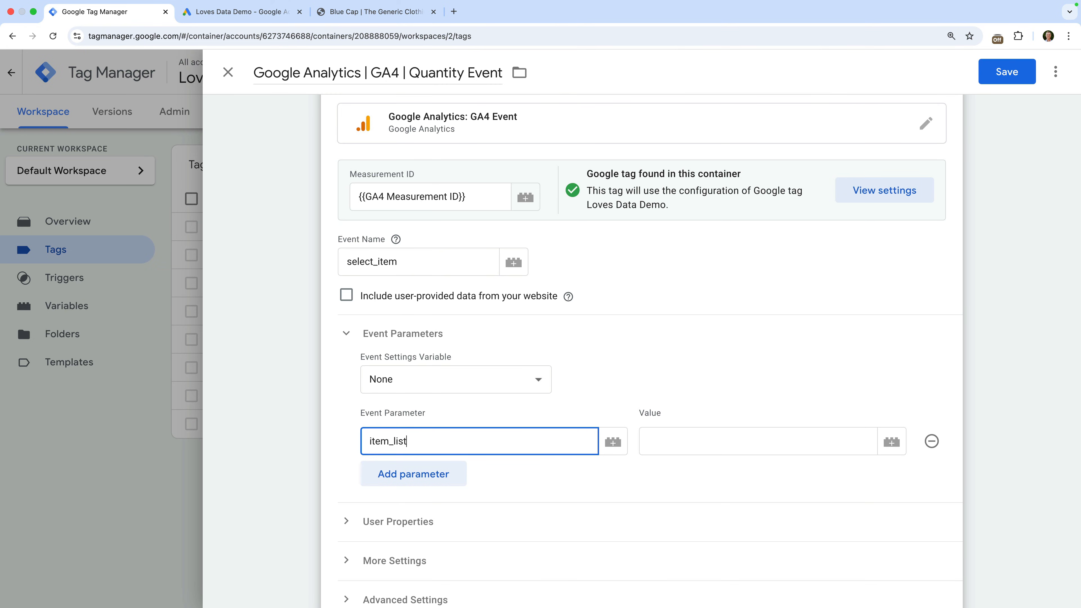
{"action": "type", "text": "_name"}
{"action": "left_click", "coordinate": [583, 441]}
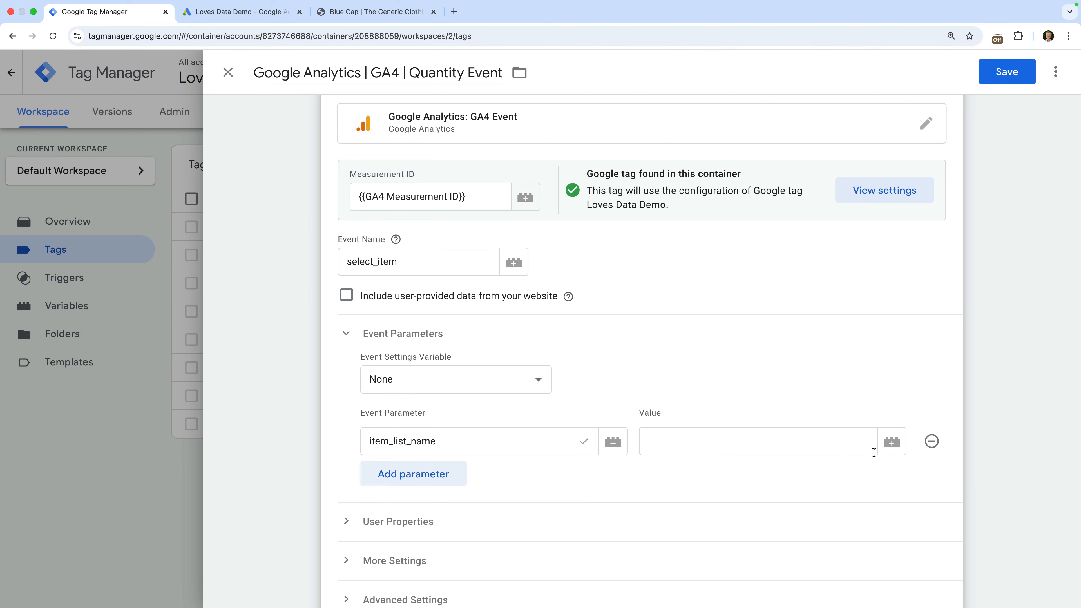
{"action": "left_click", "coordinate": [890, 449]}
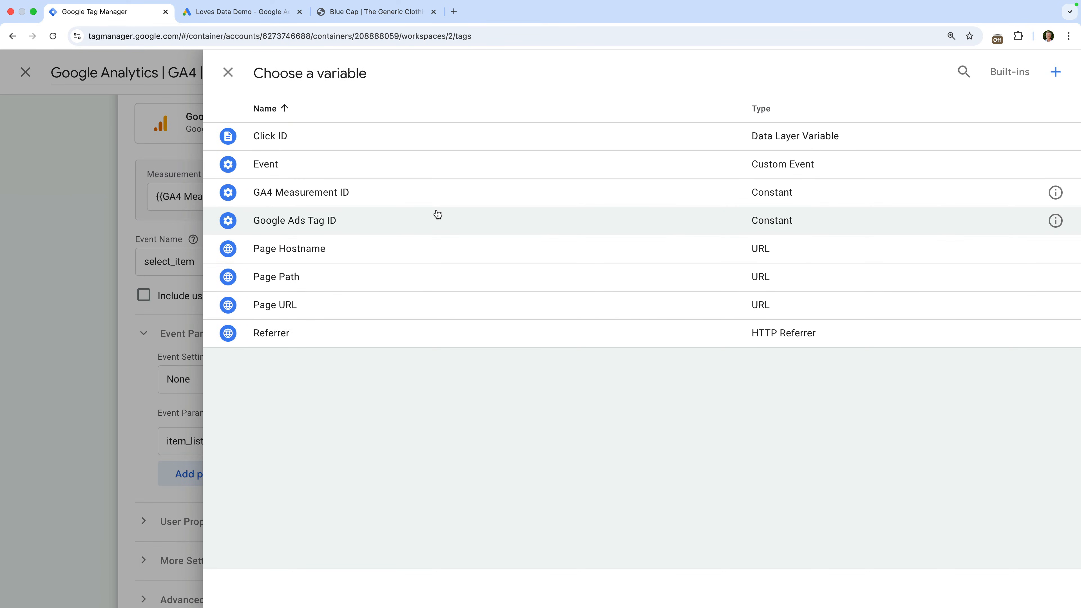
{"action": "left_click", "coordinate": [359, 135]}
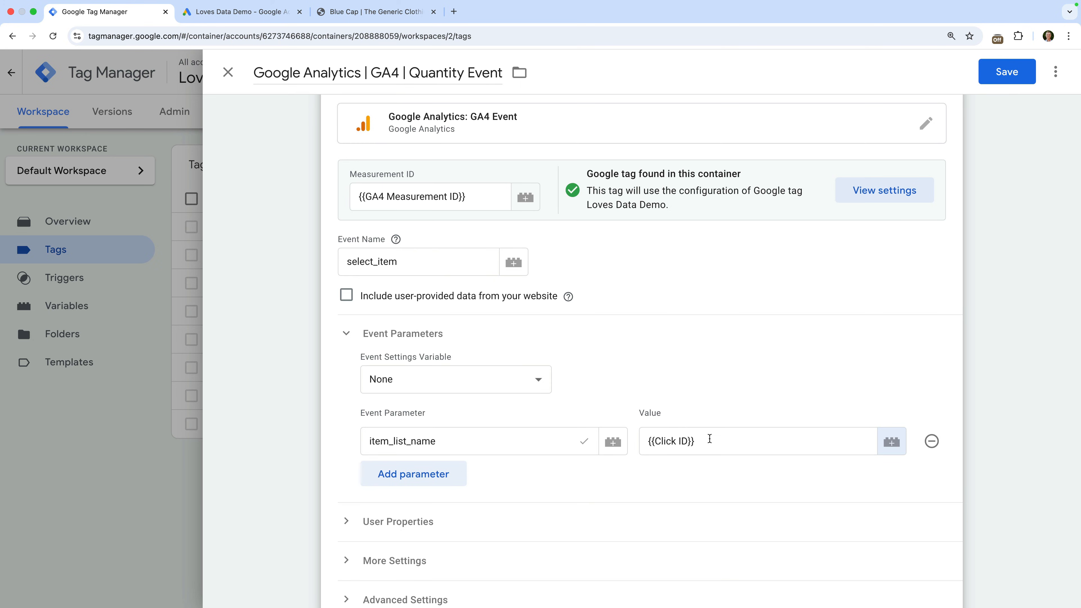
- Create a new trigger for the quantity event tag and name it "Clicked Quantity"
{"action": "scroll", "coordinate": [710, 438], "scroll_direction": "down", "scroll_amount": 5}
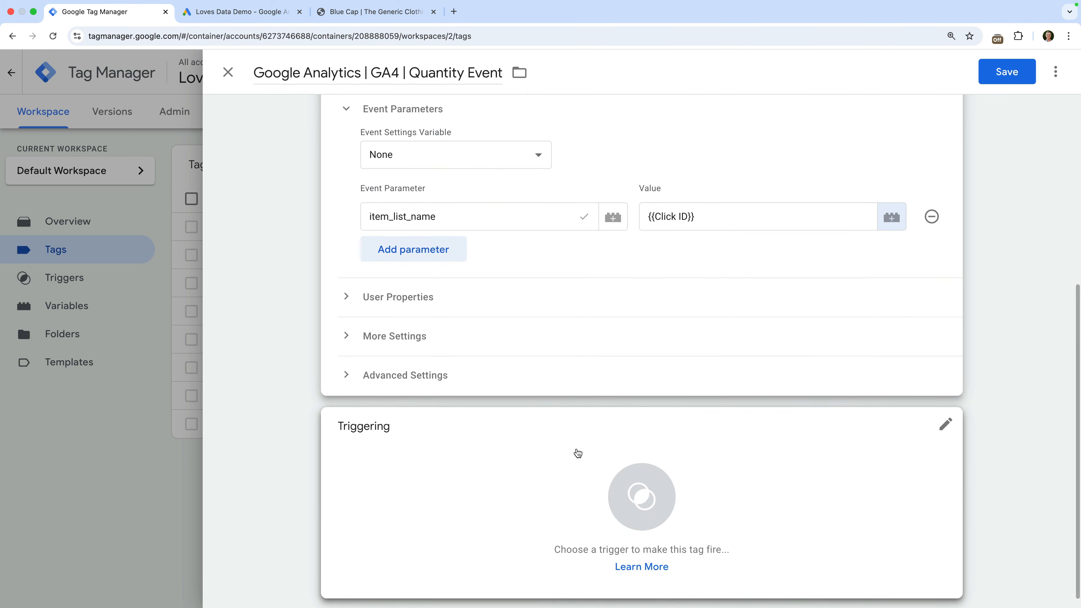
{"action": "left_click", "coordinate": [578, 453]}
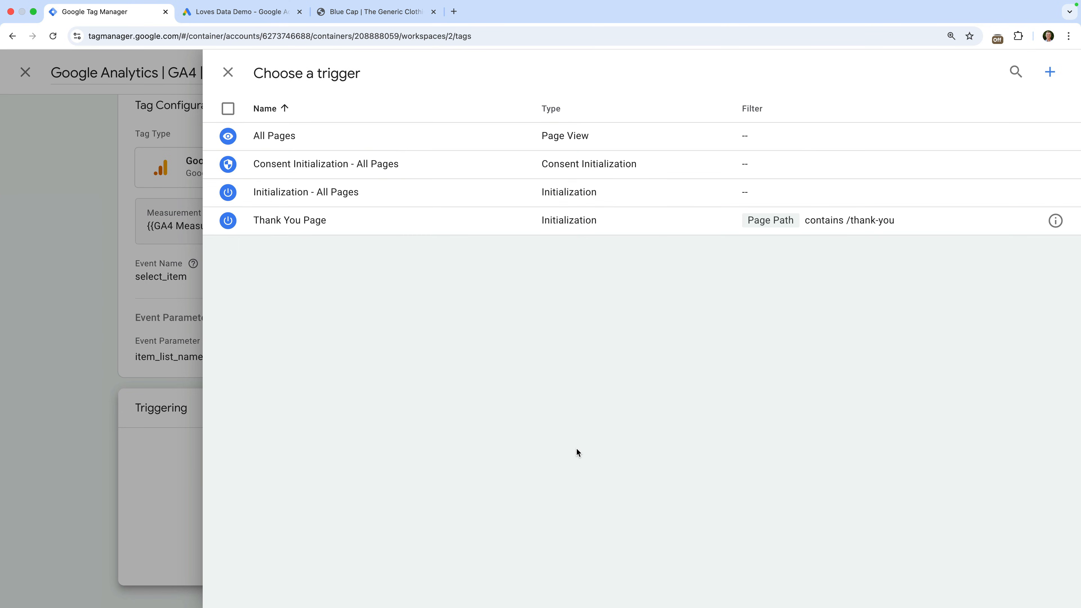
{"action": "left_click", "coordinate": [1050, 72]}
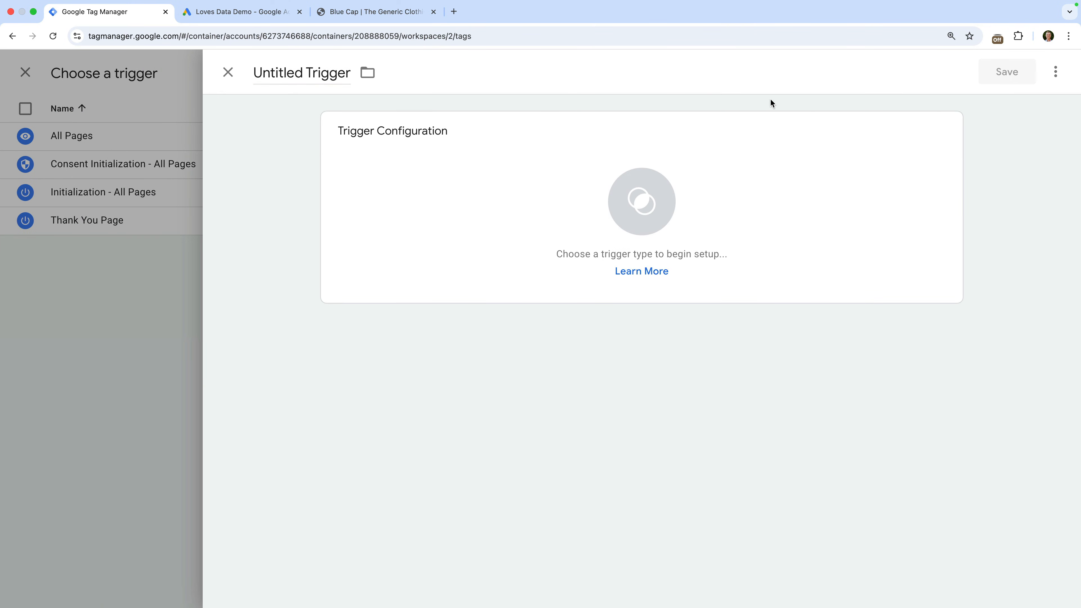
{"action": "left_click", "coordinate": [342, 75]}
{"action": "type", "text": "Clicked"}
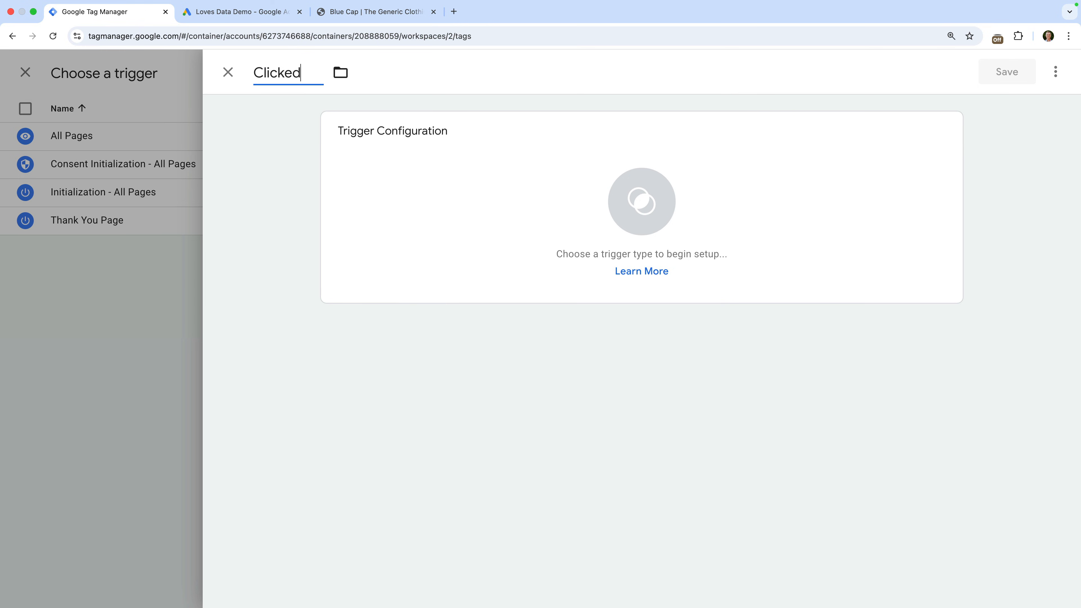
{"action": "type", "text": " Quantity"}
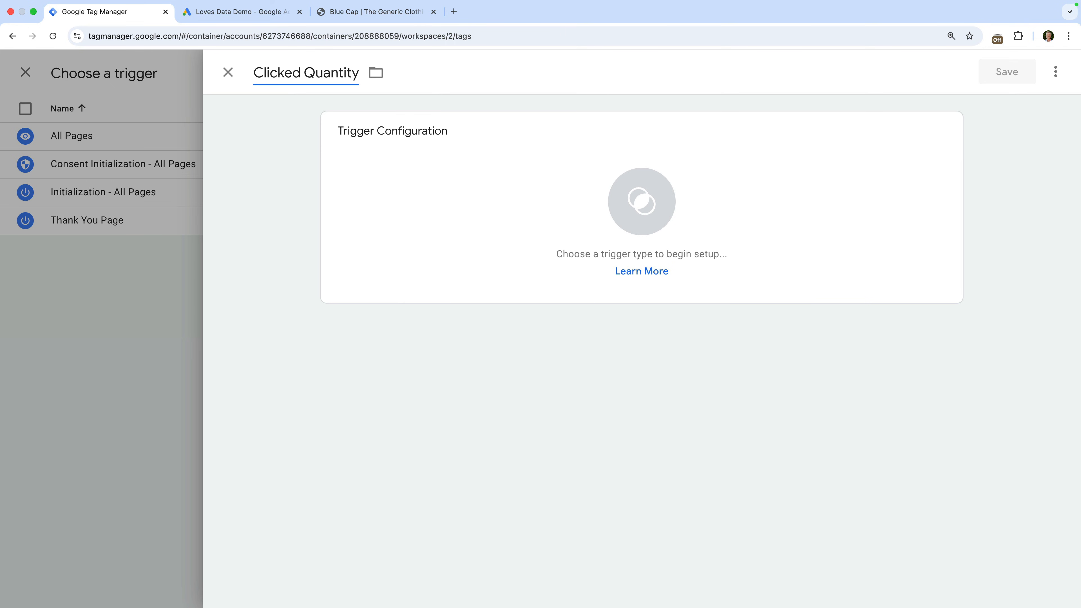
- Choose the All Elements click type for the Clicked Quantity trigger
{"action": "left_click", "coordinate": [298, 136]}
{"action": "left_click", "coordinate": [388, 152]}
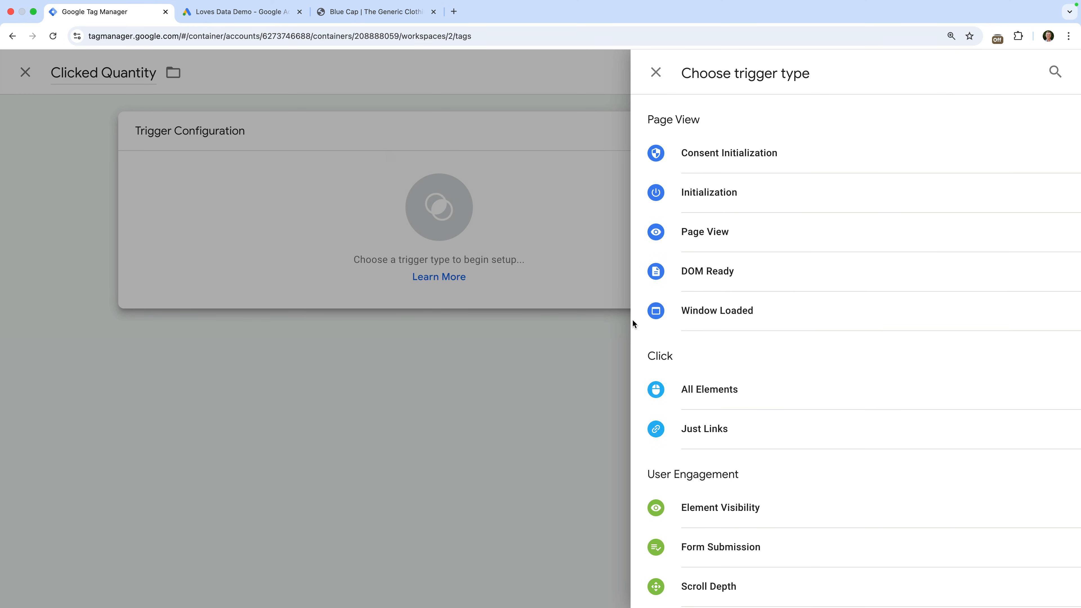
{"action": "left_click", "coordinate": [736, 392]}
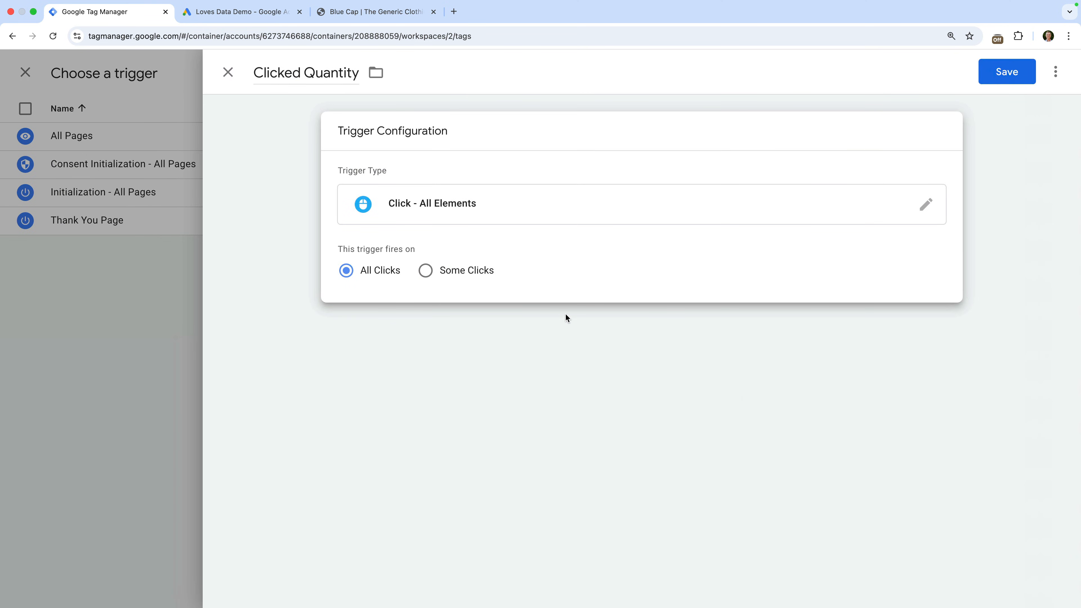
- Limit the trigger to some clicks, with the condition that Click ID equals quantity
{"action": "left_click", "coordinate": [482, 271]}
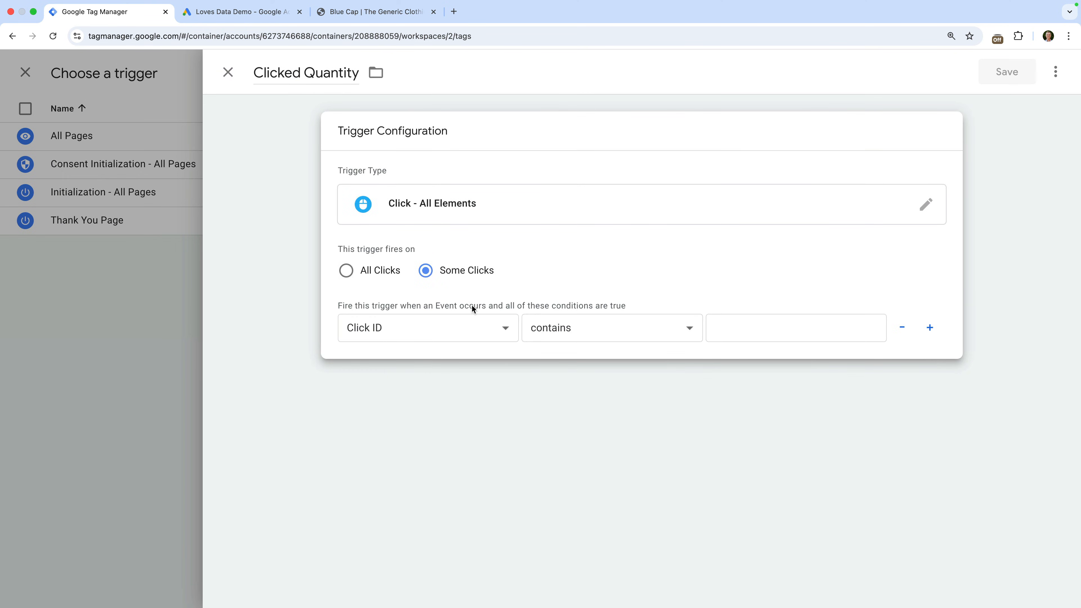
{"action": "left_click", "coordinate": [455, 329]}
{"action": "left_click", "coordinate": [455, 330]}
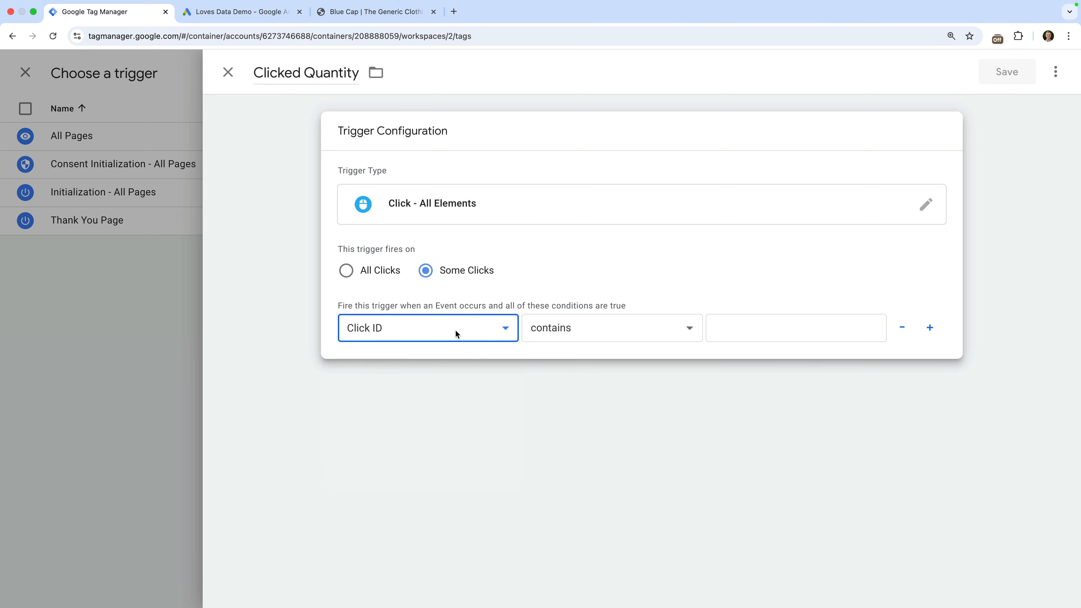
{"action": "left_click", "coordinate": [570, 335]}
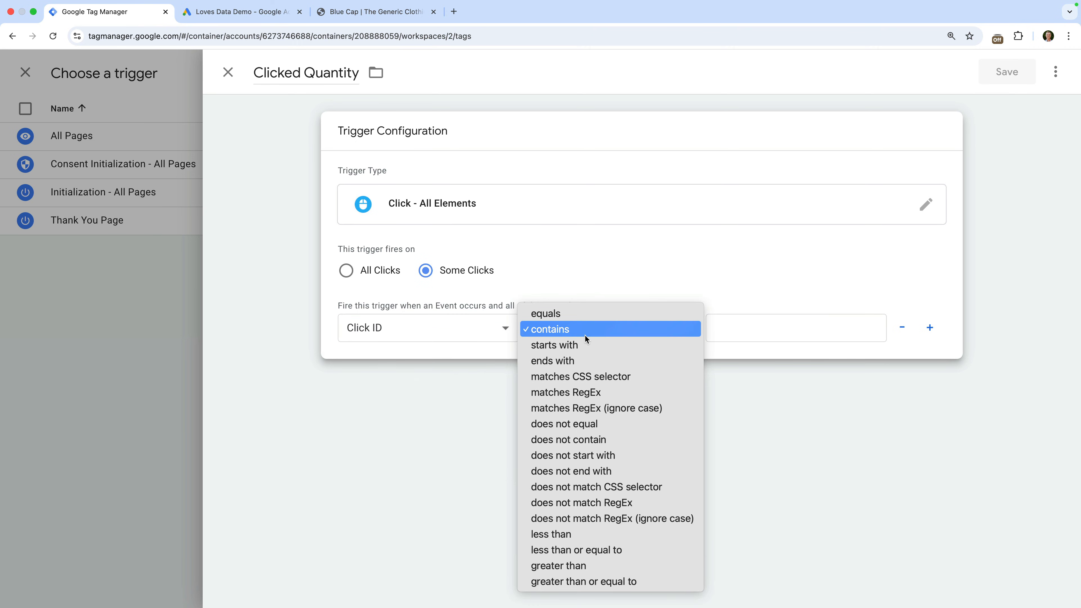
{"action": "left_click", "coordinate": [598, 314]}
{"action": "left_click", "coordinate": [720, 329]}
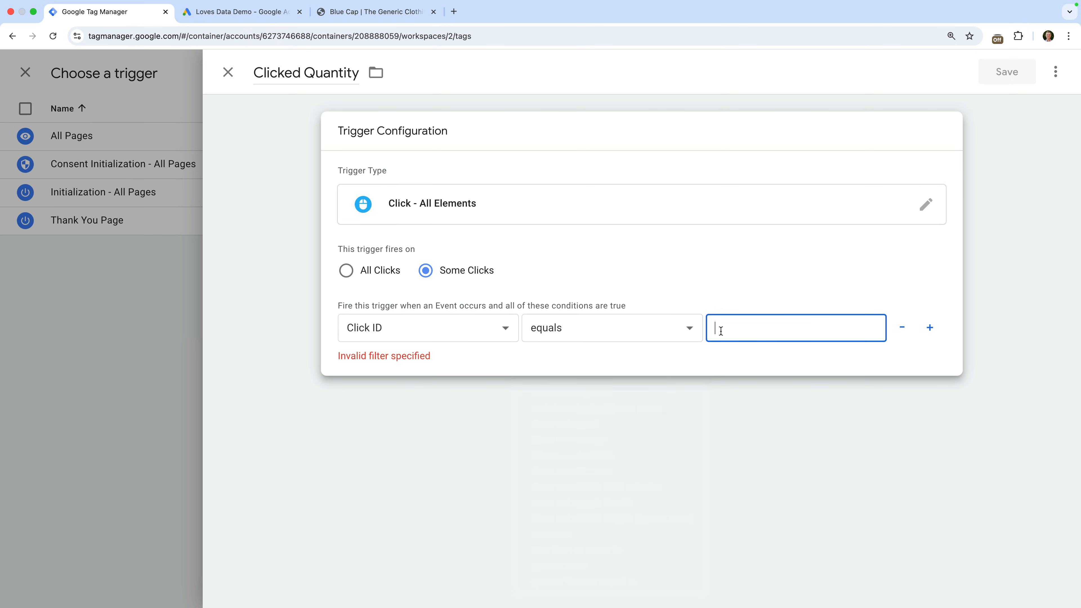
{"action": "type", "text": "quantity"}
{"action": "left_click", "coordinate": [792, 282]}
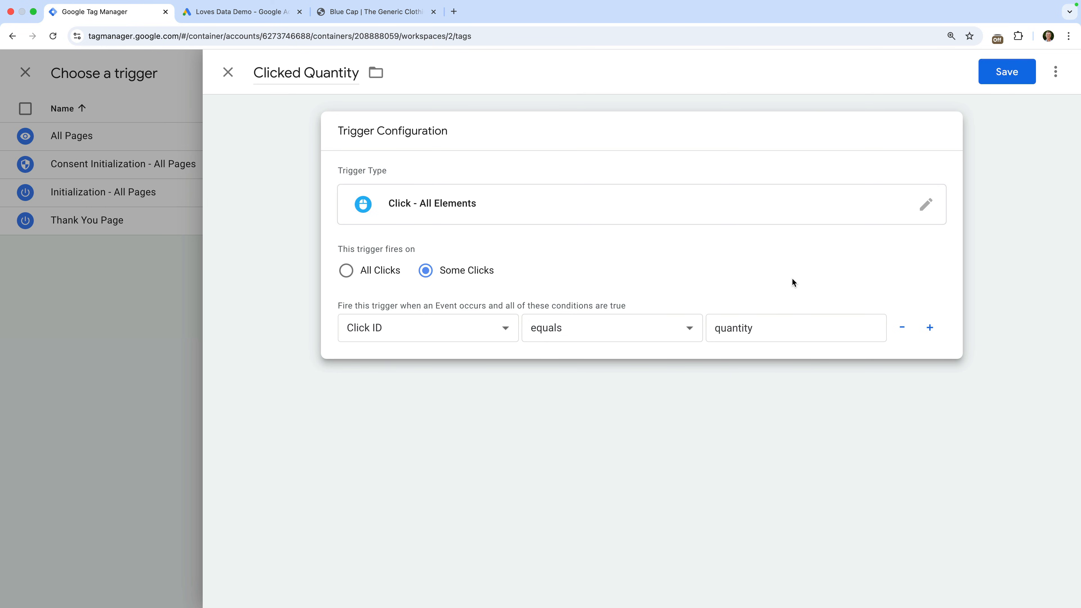
- Save the Clicked Quantity trigger and the quantity event tag that uses it
{"action": "left_click", "coordinate": [1014, 71]}
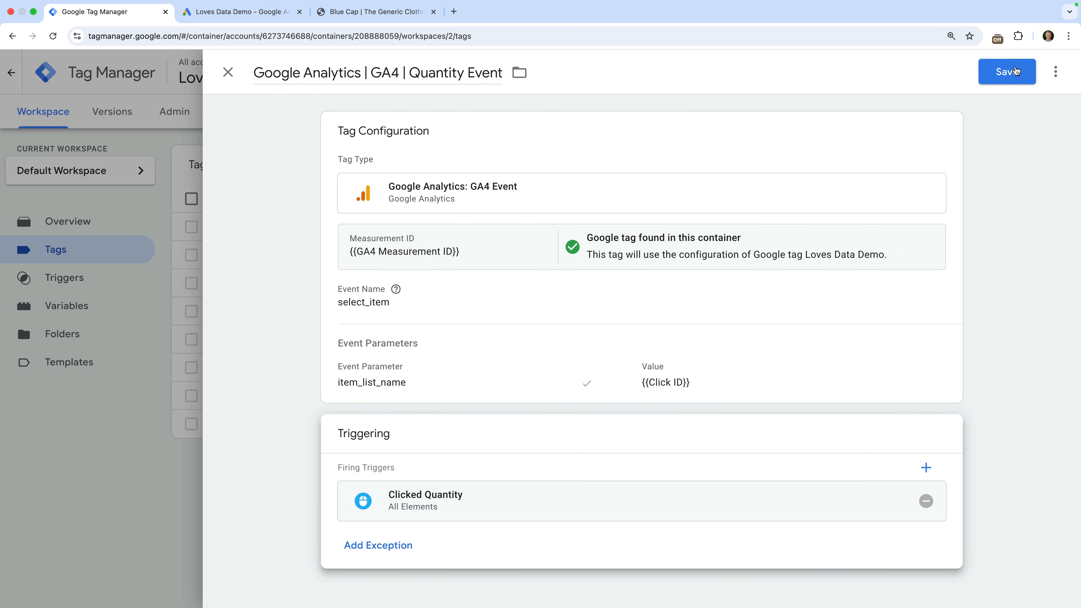
{"action": "left_click", "coordinate": [1007, 77]}
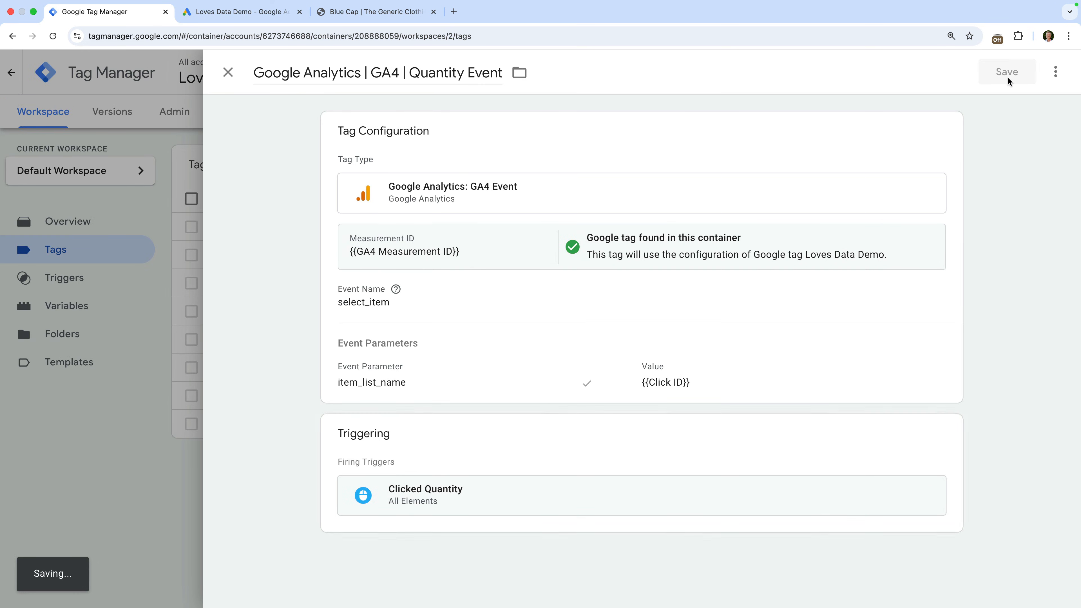